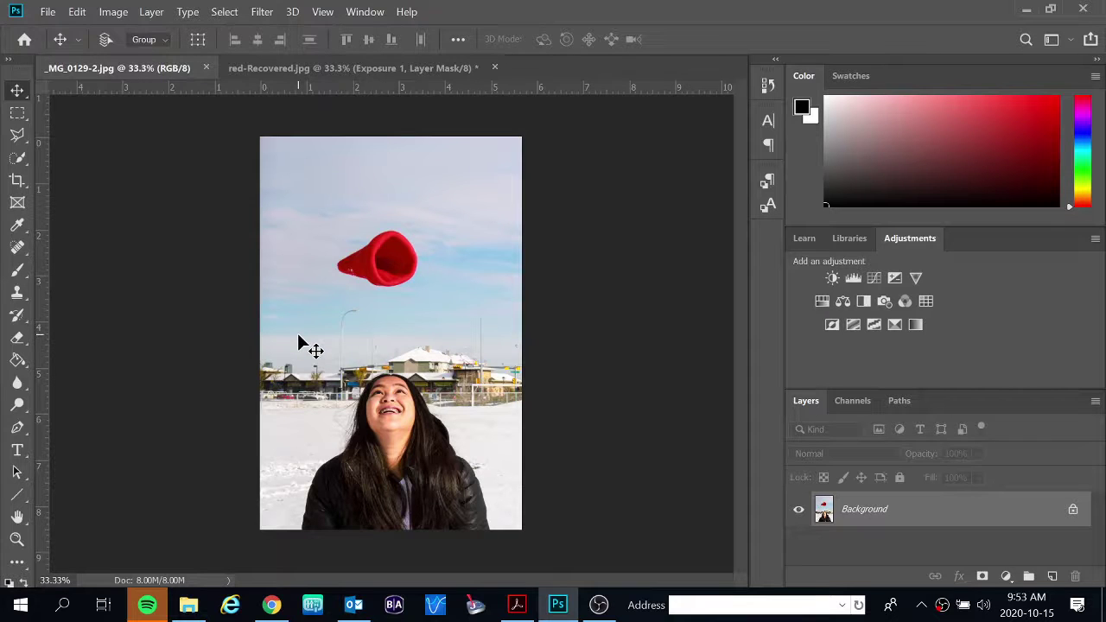
# Unlock the Background layer so it becomes an editable regular layer.
pyautogui.click(1071, 511)
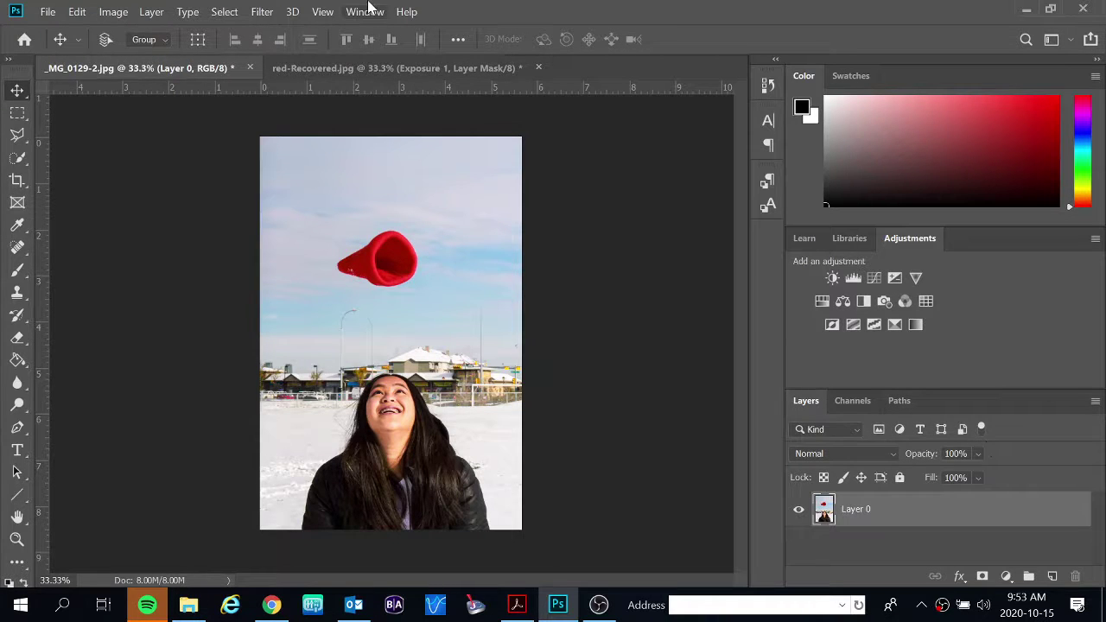
pyautogui.click(261, 12)
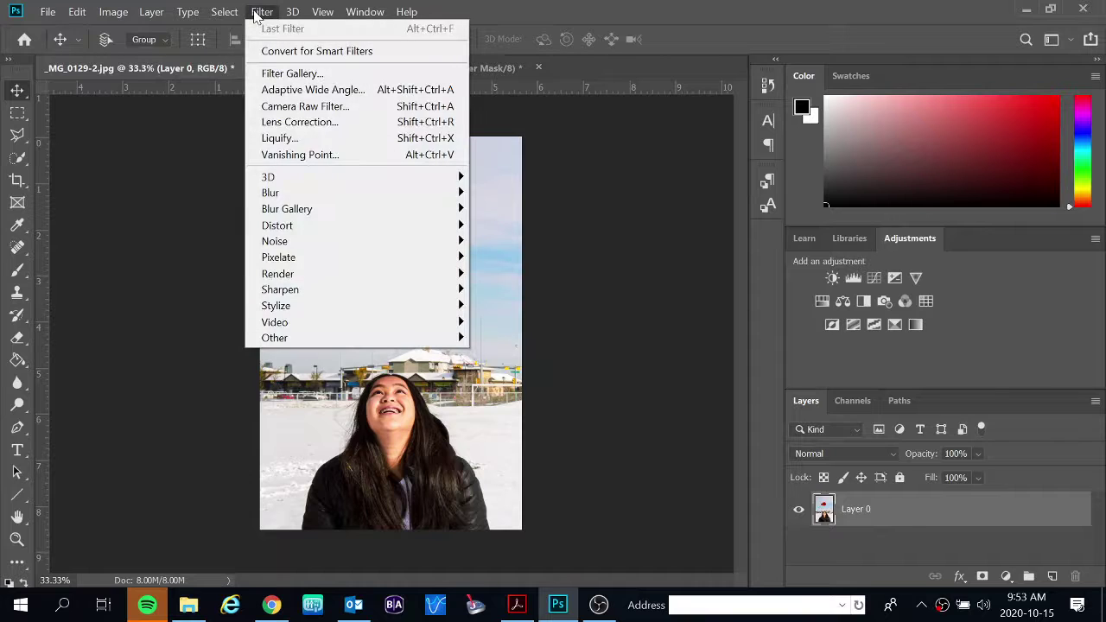
pyautogui.moveTo(313, 195)
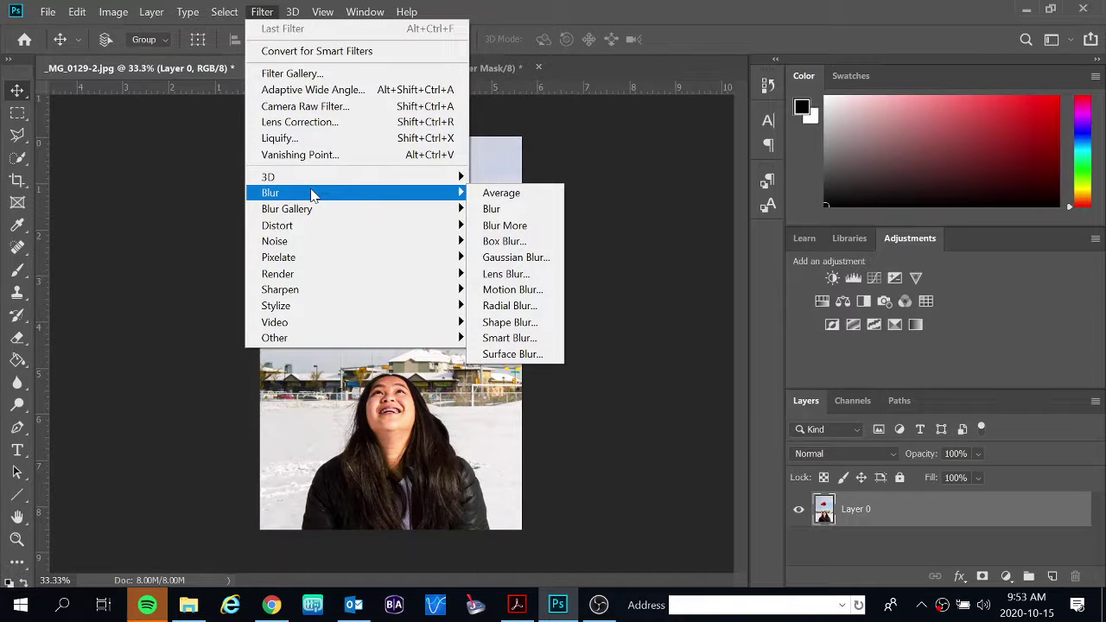
pyautogui.moveTo(430, 210)
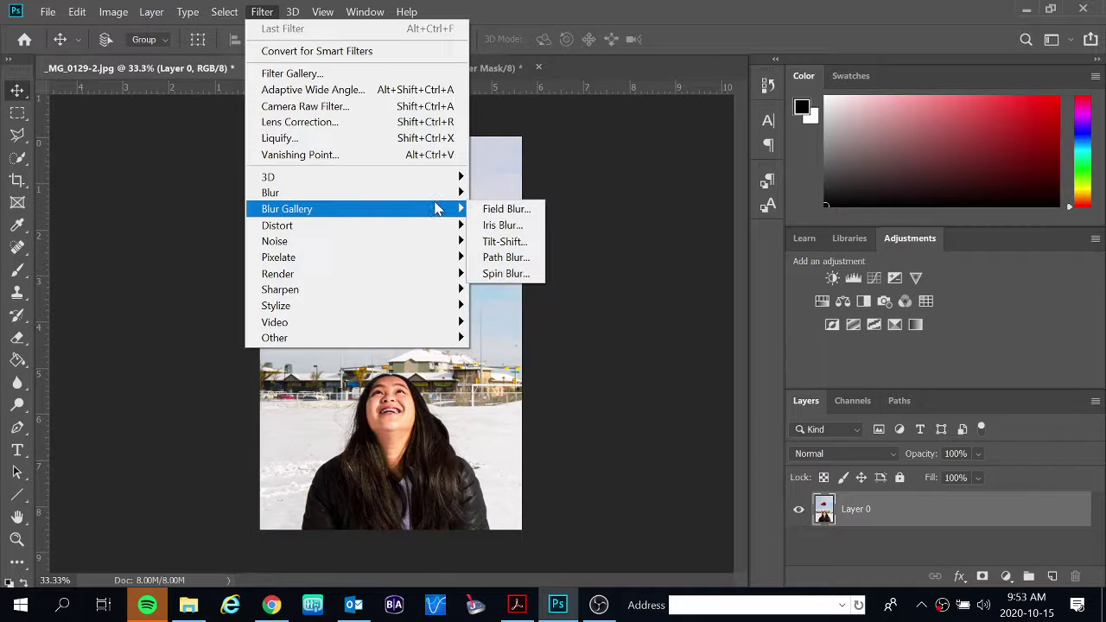
pyautogui.moveTo(452, 193)
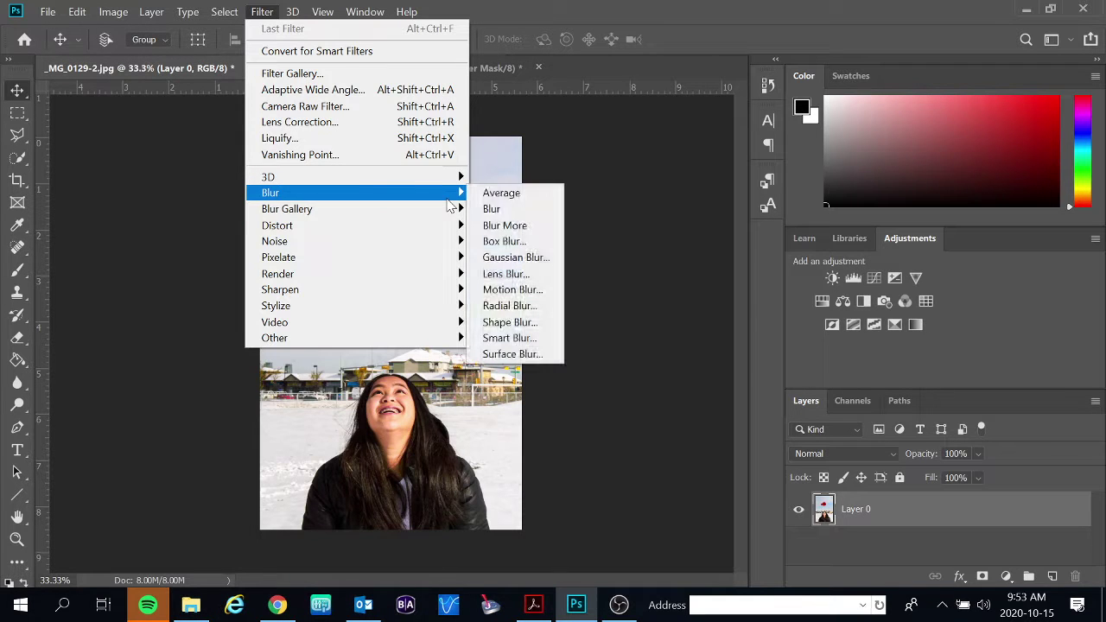
pyautogui.click(497, 258)
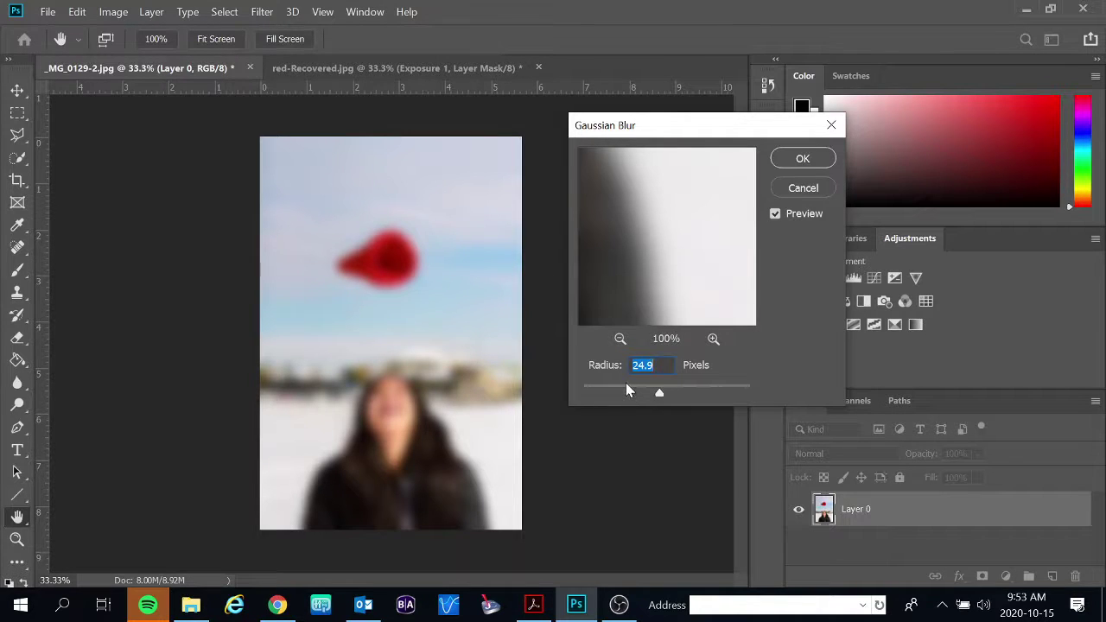
pyautogui.click(627, 391)
pyautogui.moveTo(620, 386); pyautogui.dragTo(564, 370)
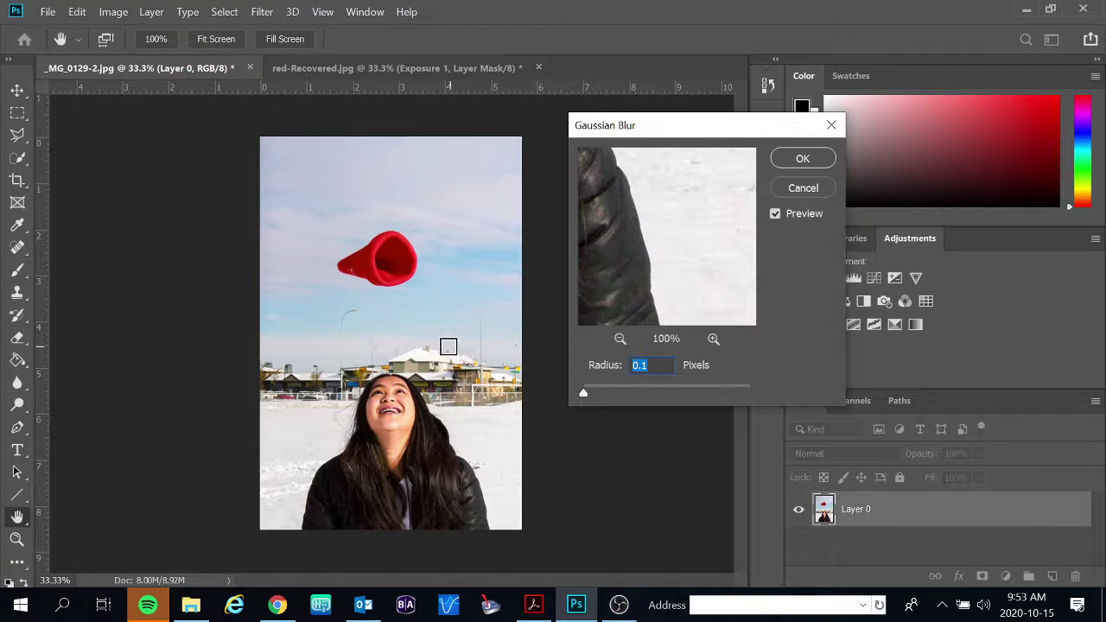
pyautogui.moveTo(584, 392); pyautogui.dragTo(642, 390)
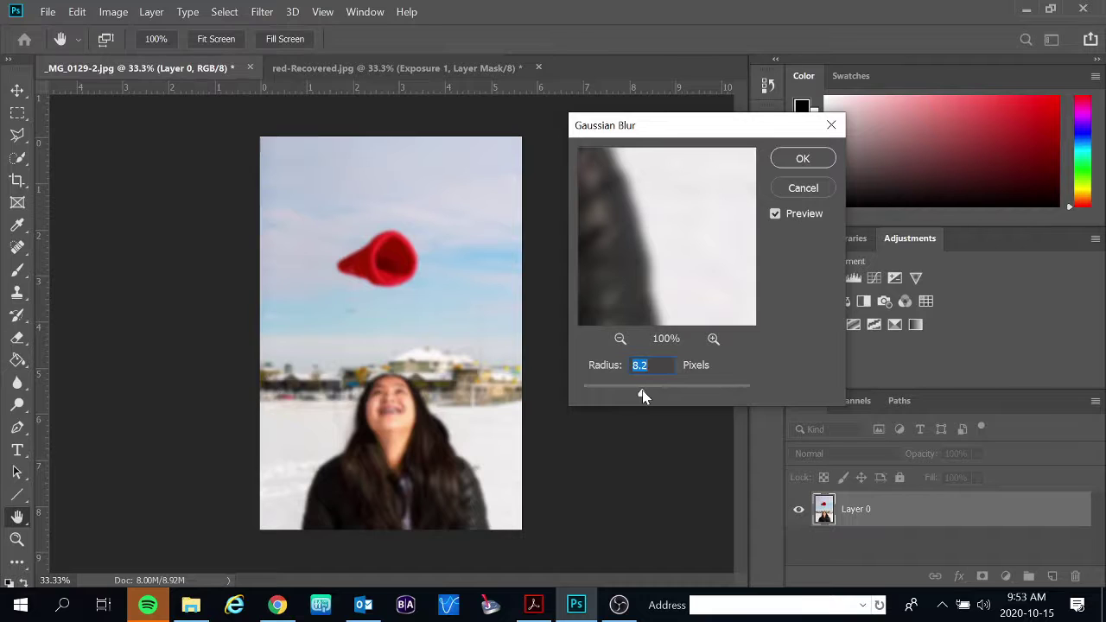
pyautogui.moveTo(642, 389); pyautogui.dragTo(675, 393)
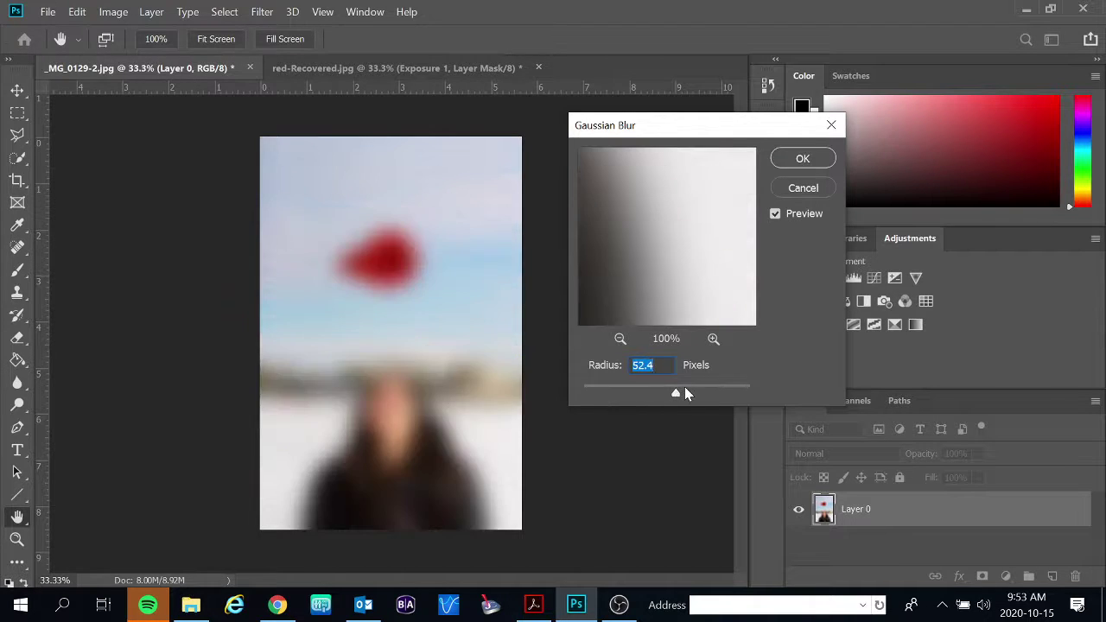
pyautogui.click(813, 196)
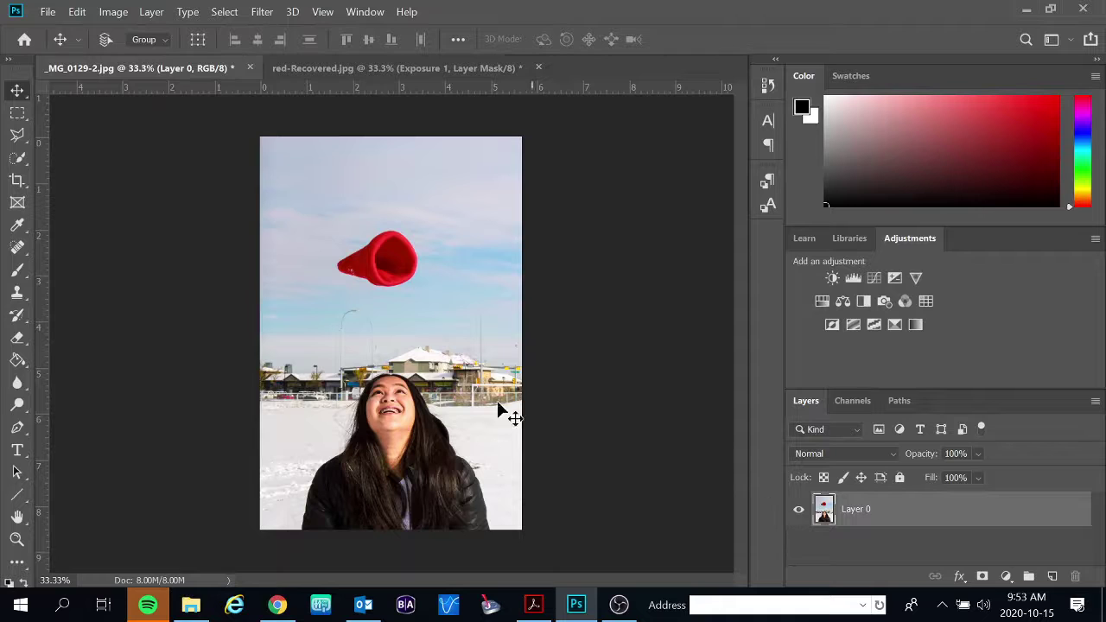
# Select the woman and the red hat above her with the Quick Selection tool, adding to the selection with a size 70 brush.
pyautogui.click(16, 158)
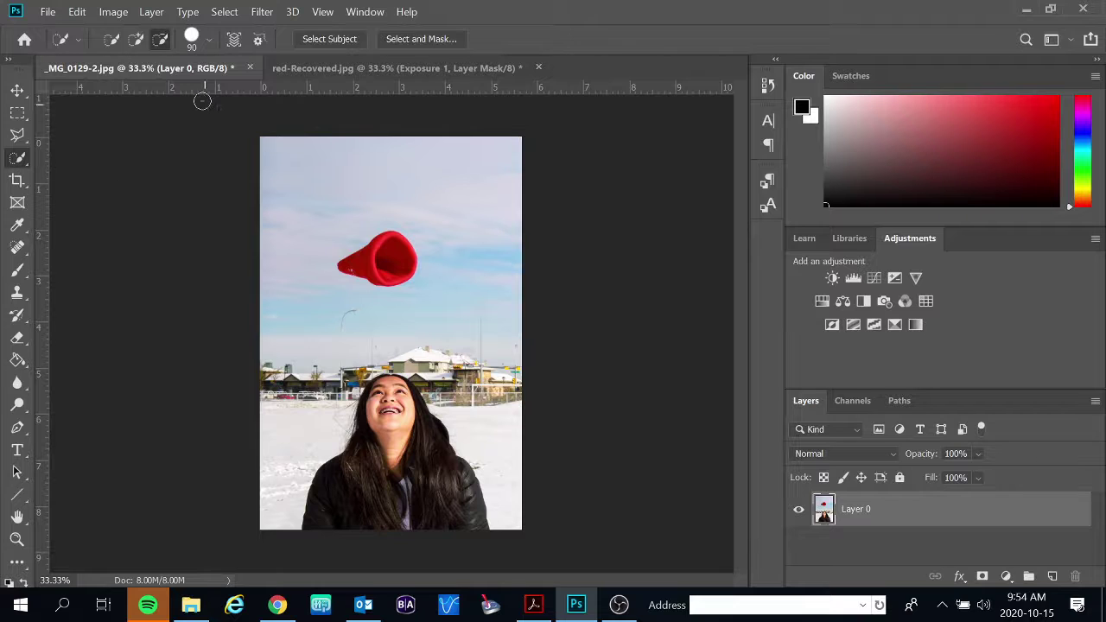
pyautogui.click(136, 48)
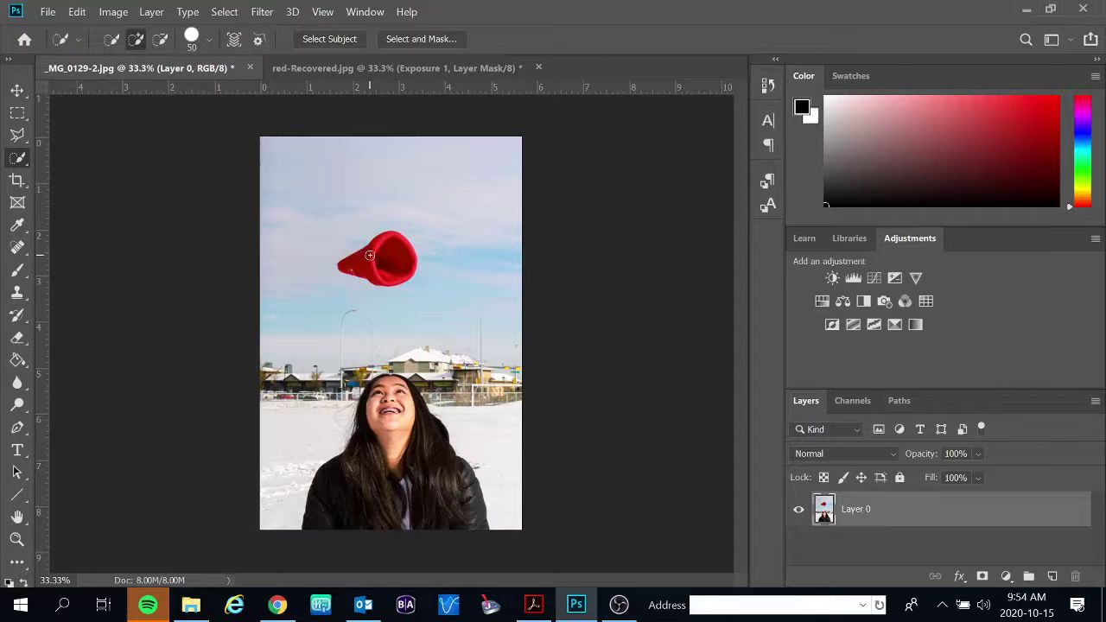
pyautogui.press(']')
pyautogui.press(']')
pyautogui.press(']')
pyautogui.press(']')
pyautogui.press(']')
pyautogui.moveTo(400, 421)
pyautogui.mouseDown()
pyautogui.moveTo(376, 478)
pyautogui.moveTo(419, 494)
pyautogui.mouseUp()
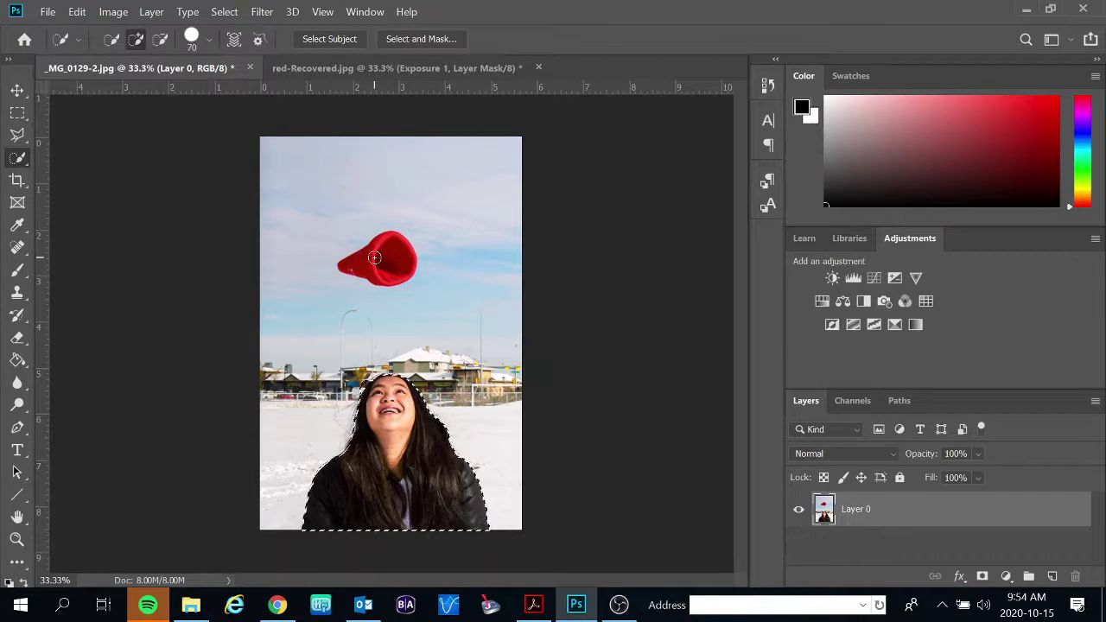
pyautogui.moveTo(363, 259); pyautogui.dragTo(378, 269)
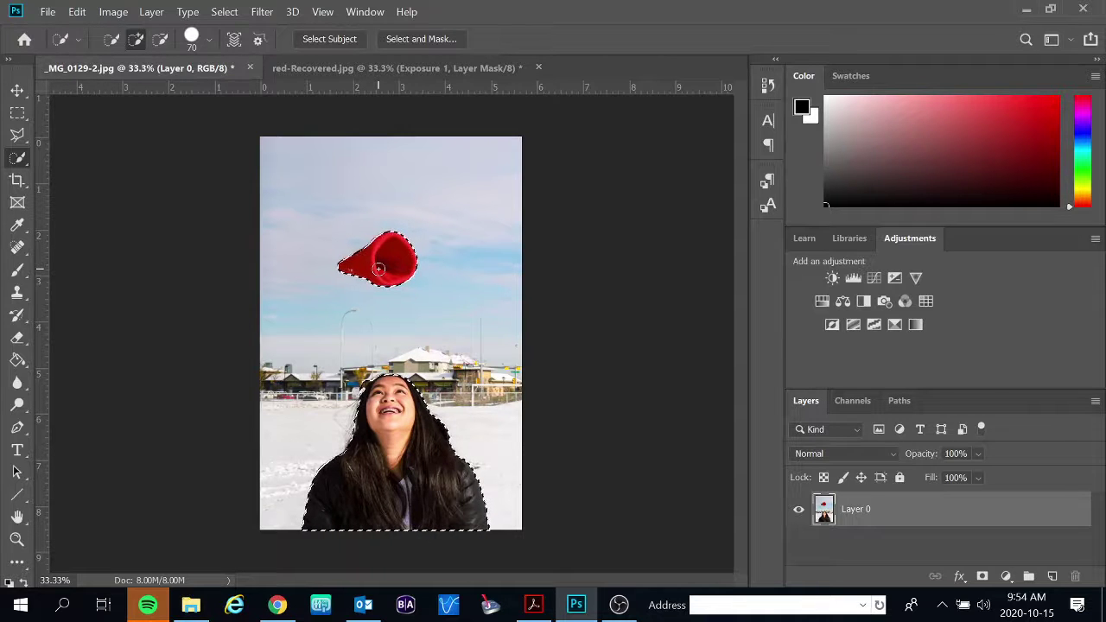
# Examine the selection edges up close around the woman's hair, face and jacket and around the red hat.
pyautogui.hotkey('ctrl', '+')
pyautogui.hotkey('ctrl', '+')
pyautogui.hotkey('ctrl', '+')
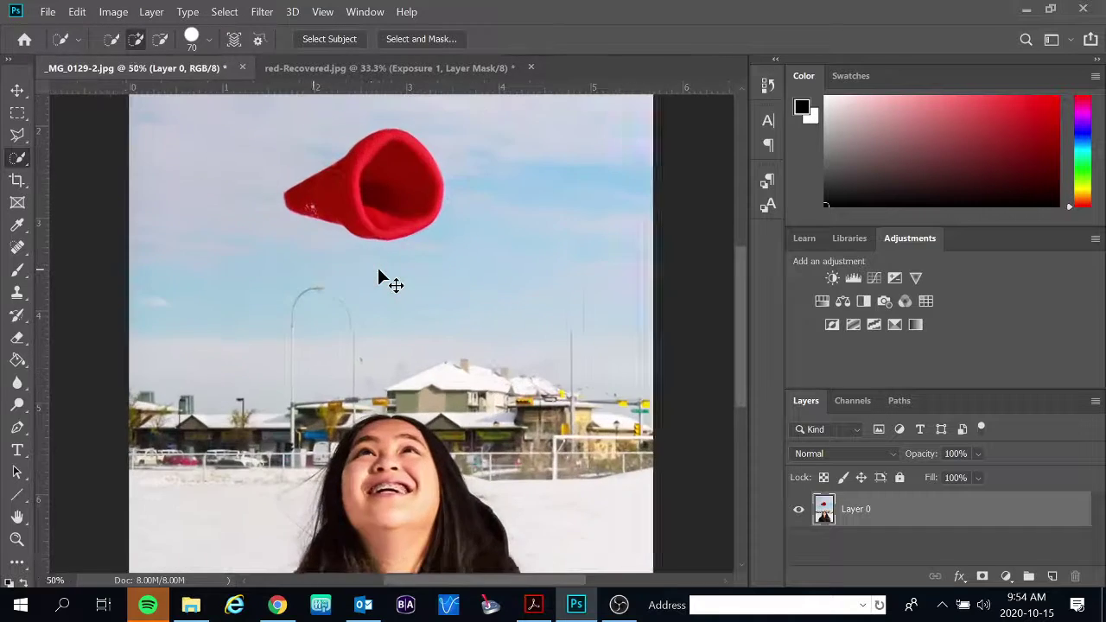
pyautogui.hotkey('ctrl', '+')
pyautogui.scroll(-10, 378, 269)
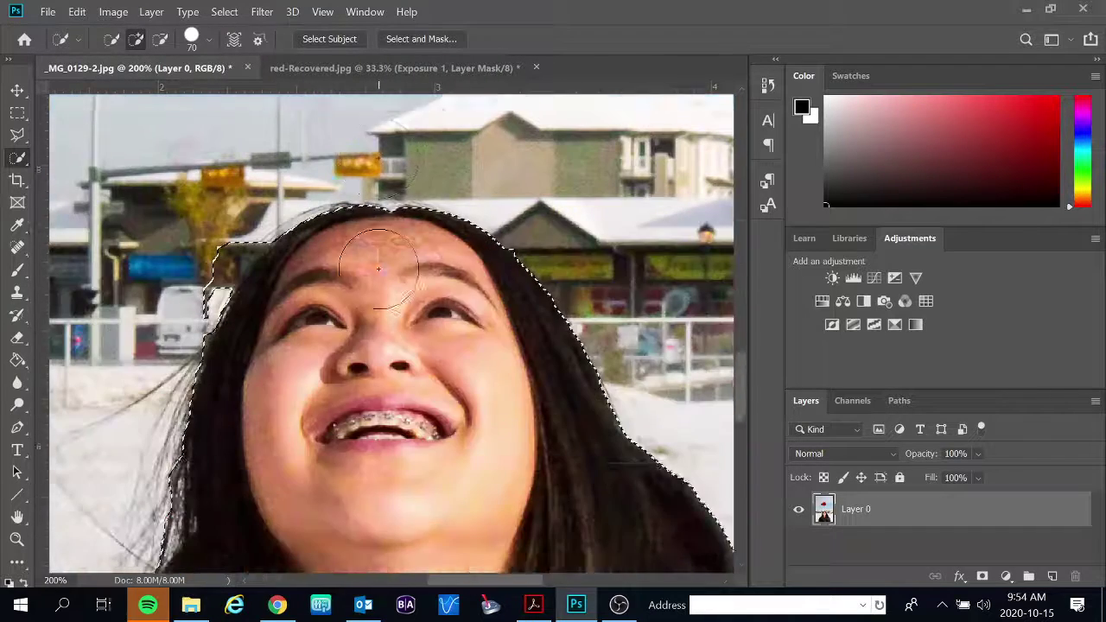
pyautogui.scroll(2, 602, 319)
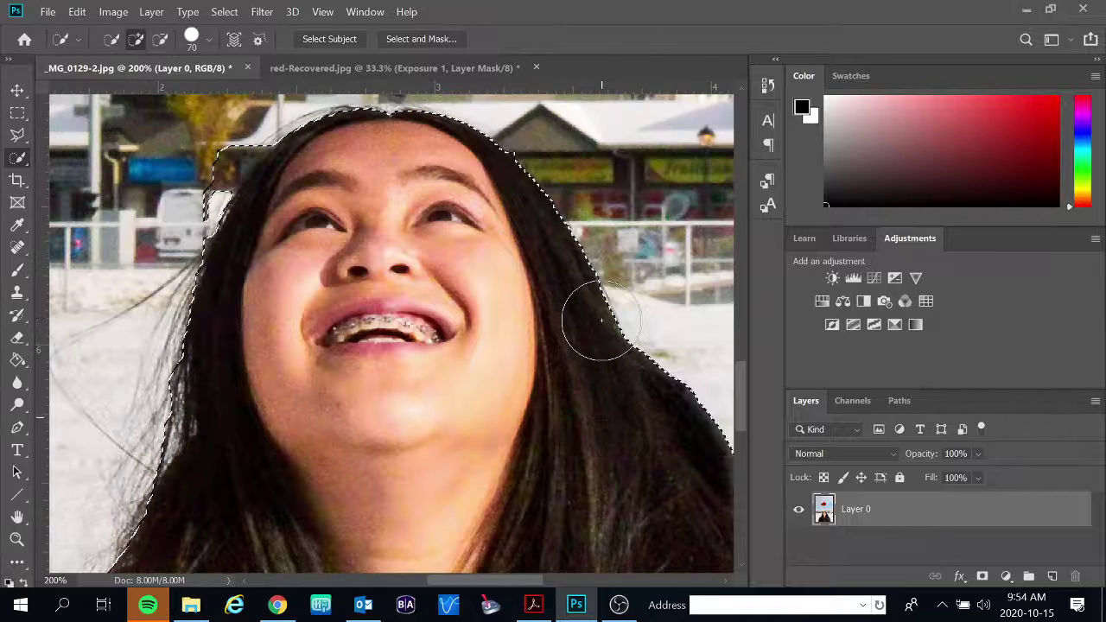
pyautogui.scroll(-3, 601, 320)
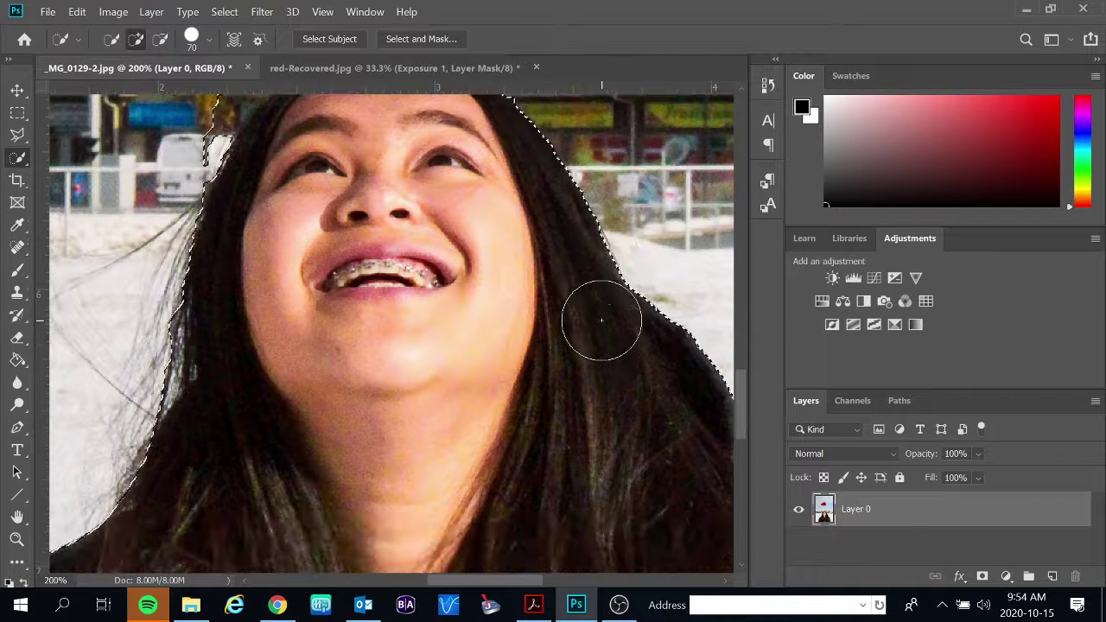
pyautogui.hscroll(-4, 340, 452)
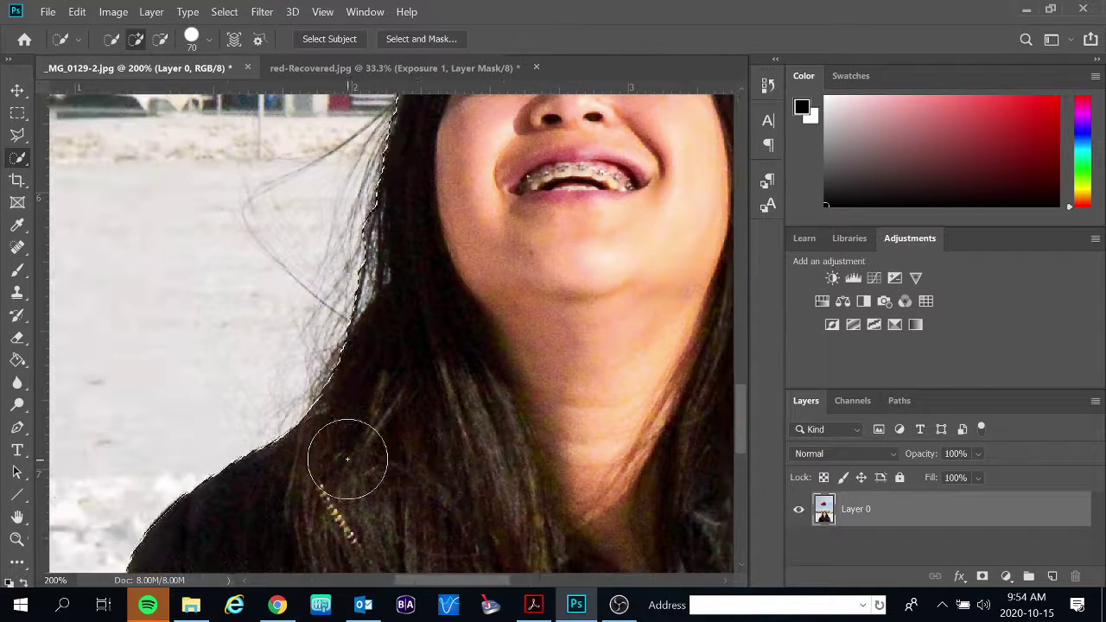
pyautogui.scroll(-4, 348, 459)
pyautogui.scroll(-5, 347, 459)
pyautogui.hscroll(6, 347, 459)
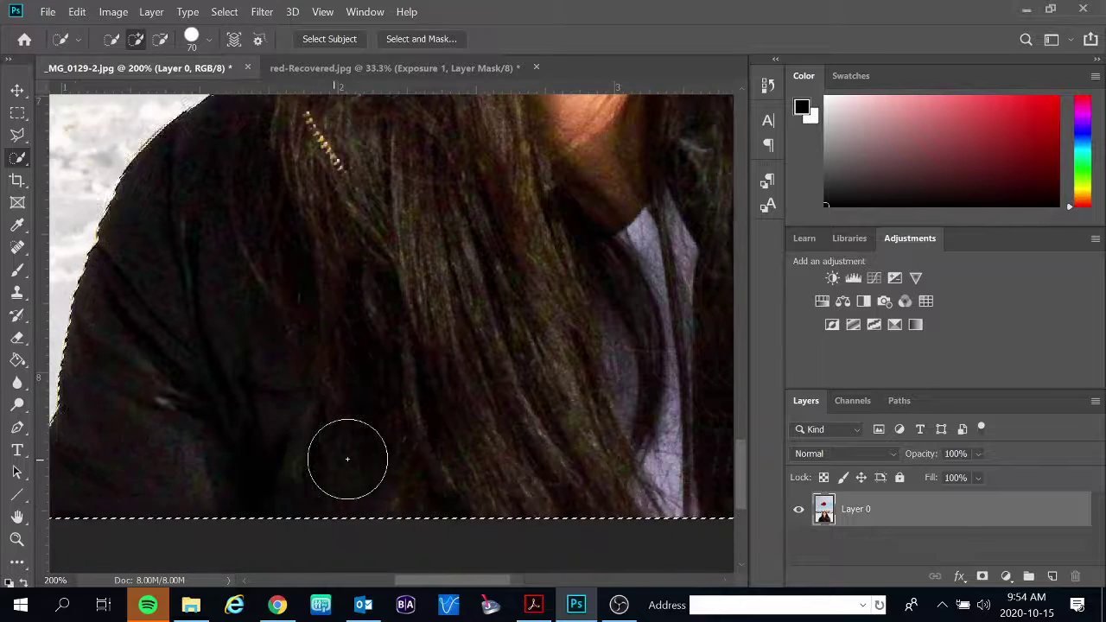
pyautogui.hscroll(4, 347, 459)
pyautogui.scroll(6, 347, 459)
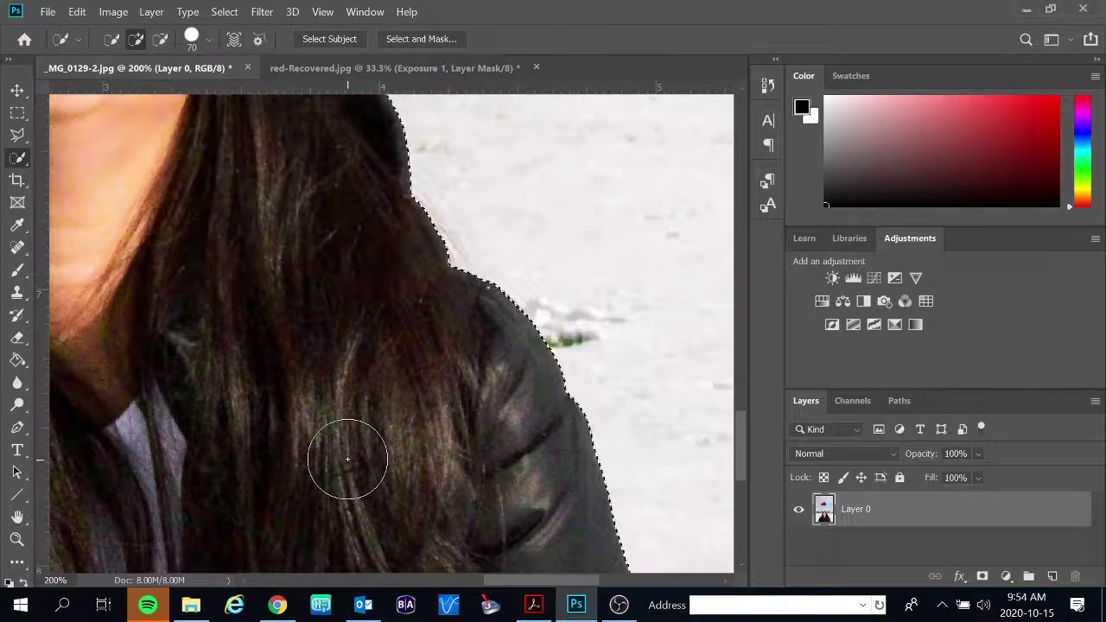
pyautogui.scroll(10, 348, 458)
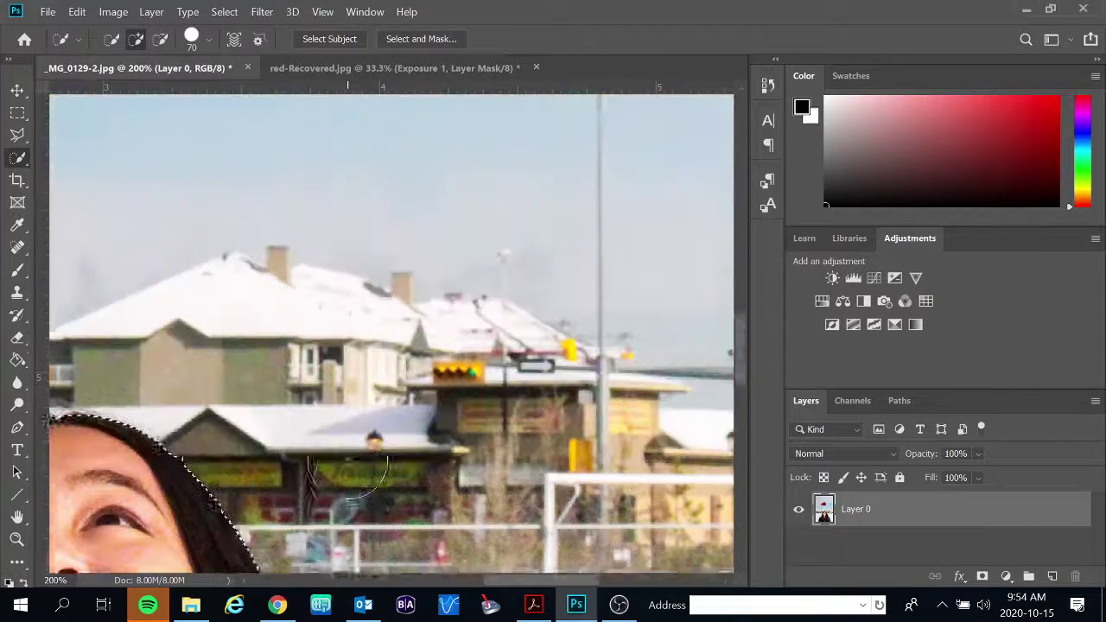
pyautogui.scroll(6, 347, 459)
pyautogui.hscroll(-4, 347, 459)
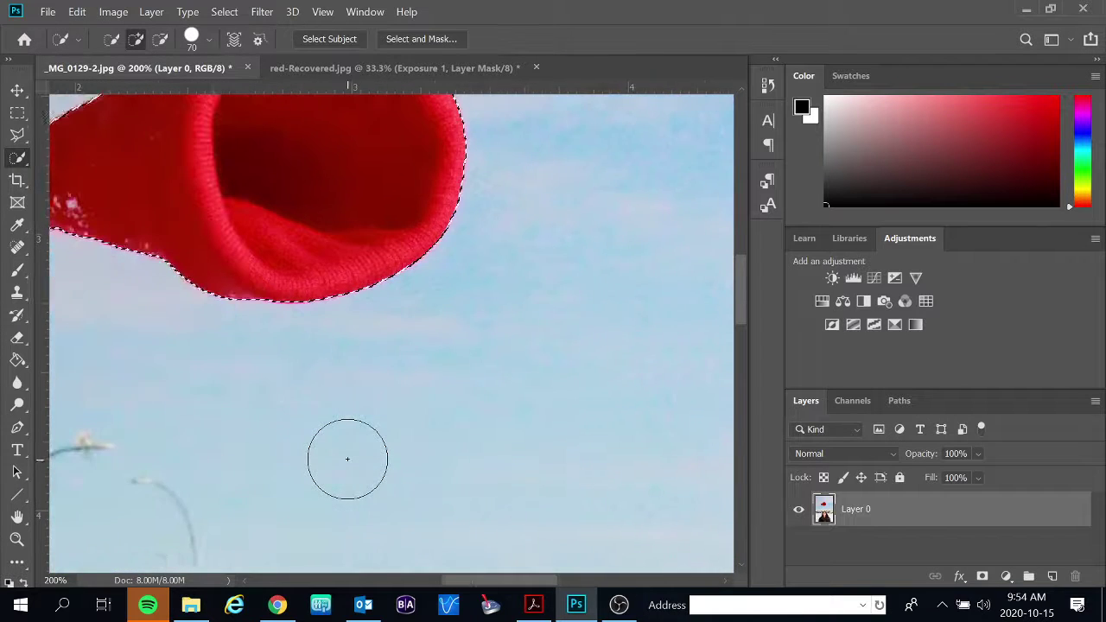
pyautogui.hscroll(-3, 347, 459)
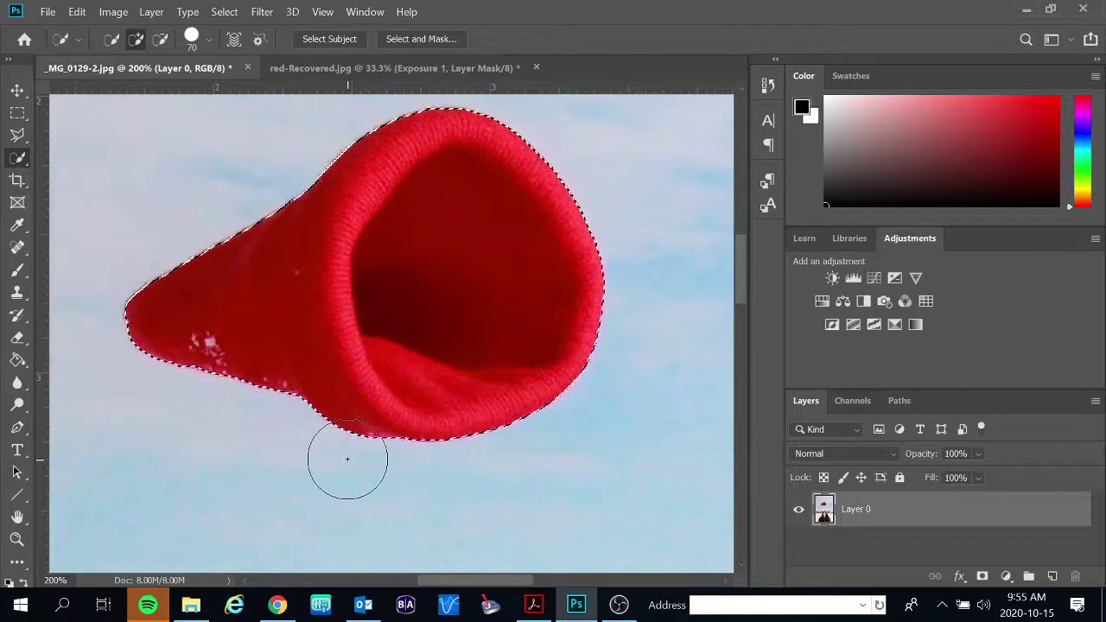
pyautogui.scroll(1, 347, 458)
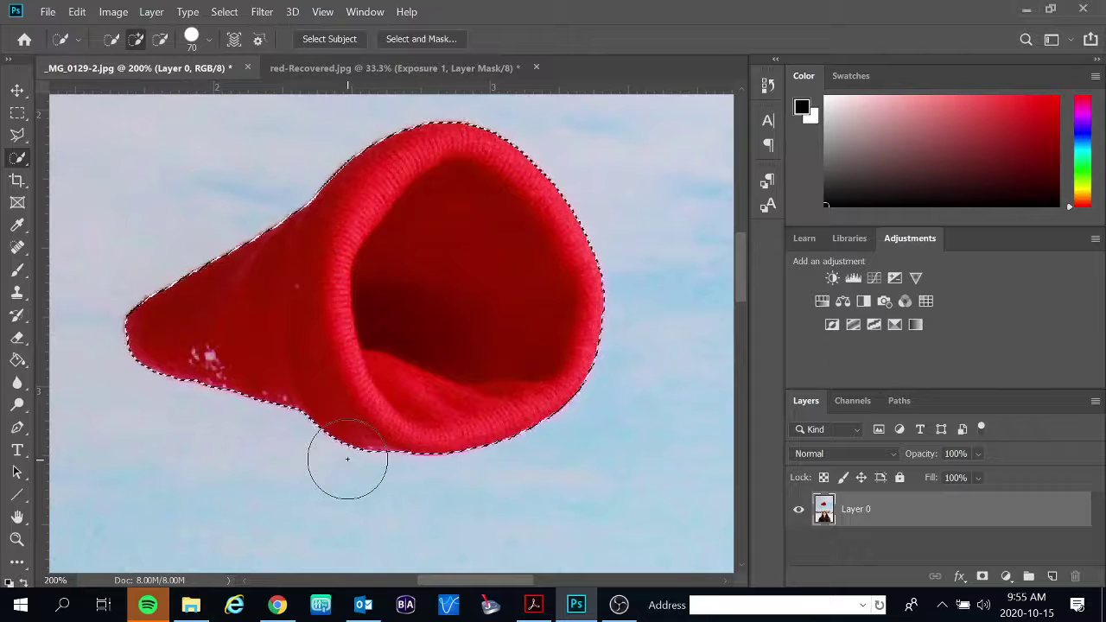
pyautogui.scroll(3, 347, 458)
pyautogui.scroll(-1, 348, 459)
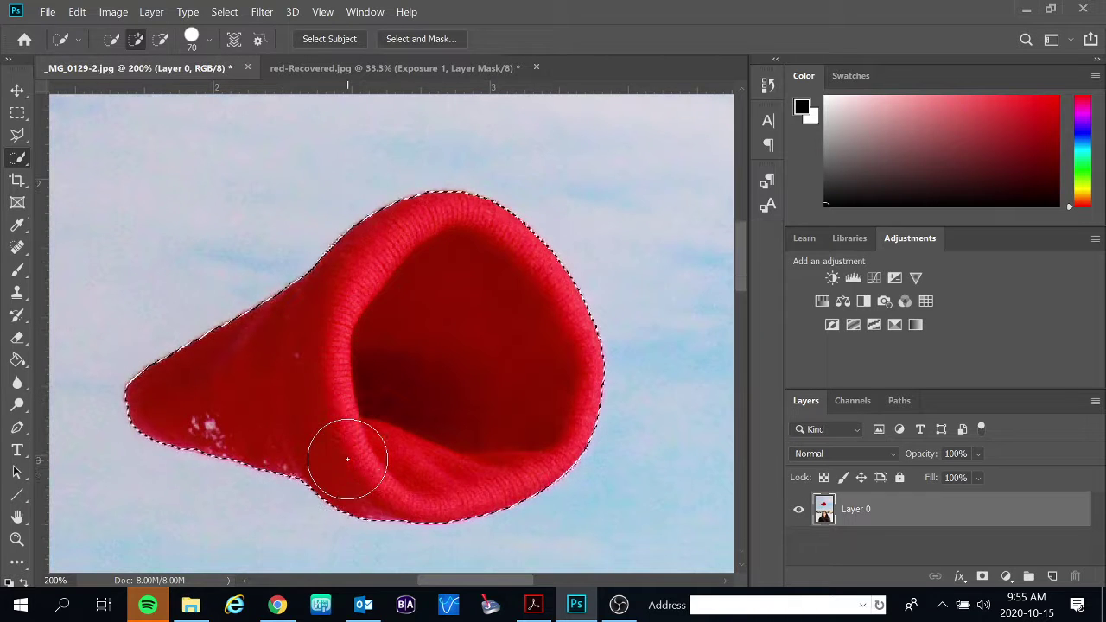
pyautogui.hotkey('ctrl', '-')
pyautogui.hotkey('ctrl', '-')
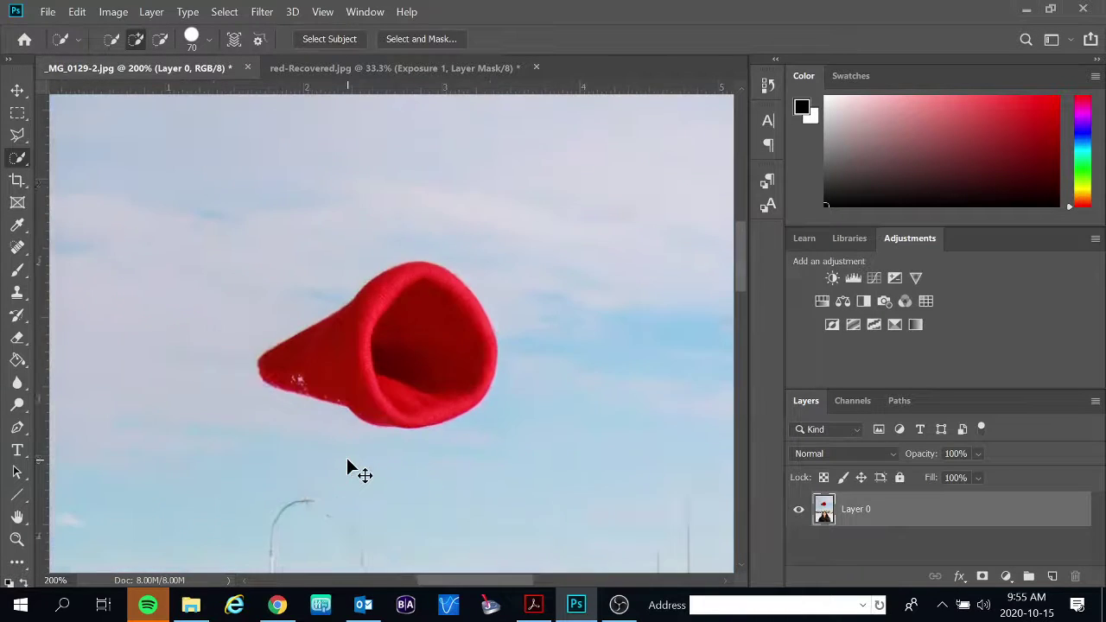
pyautogui.hotkey('ctrl', '-')
pyautogui.hotkey('ctrl', '-')
pyautogui.click(347, 459)
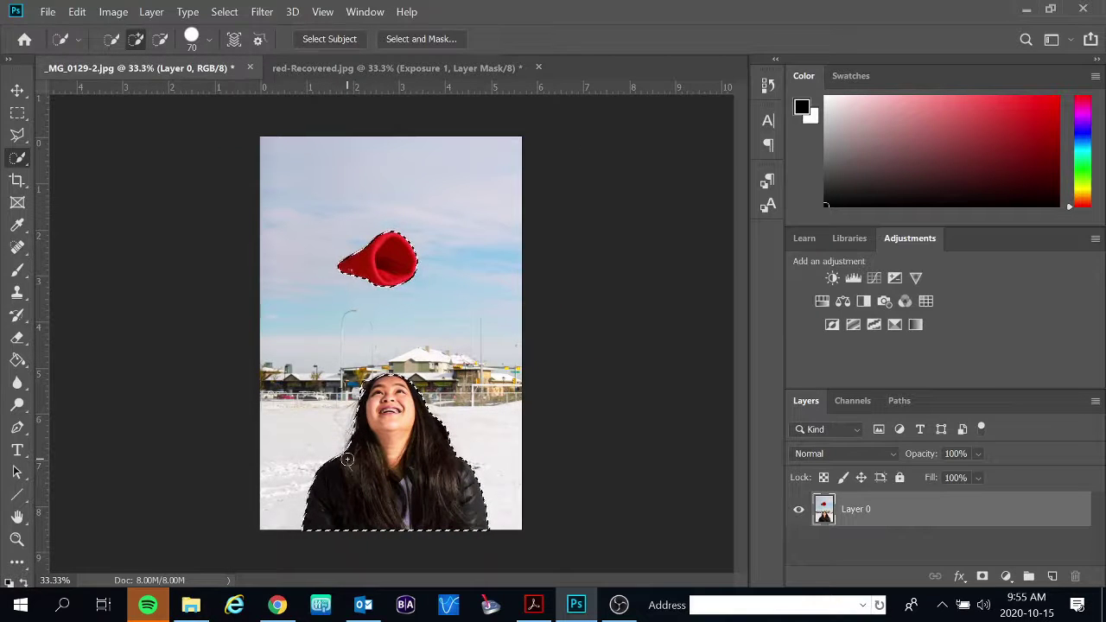
# Copy the selected woman and hat to a new layer and check the cutout with Layer 0 temporarily hidden.
pyautogui.hotkey('ctrl', 'j')
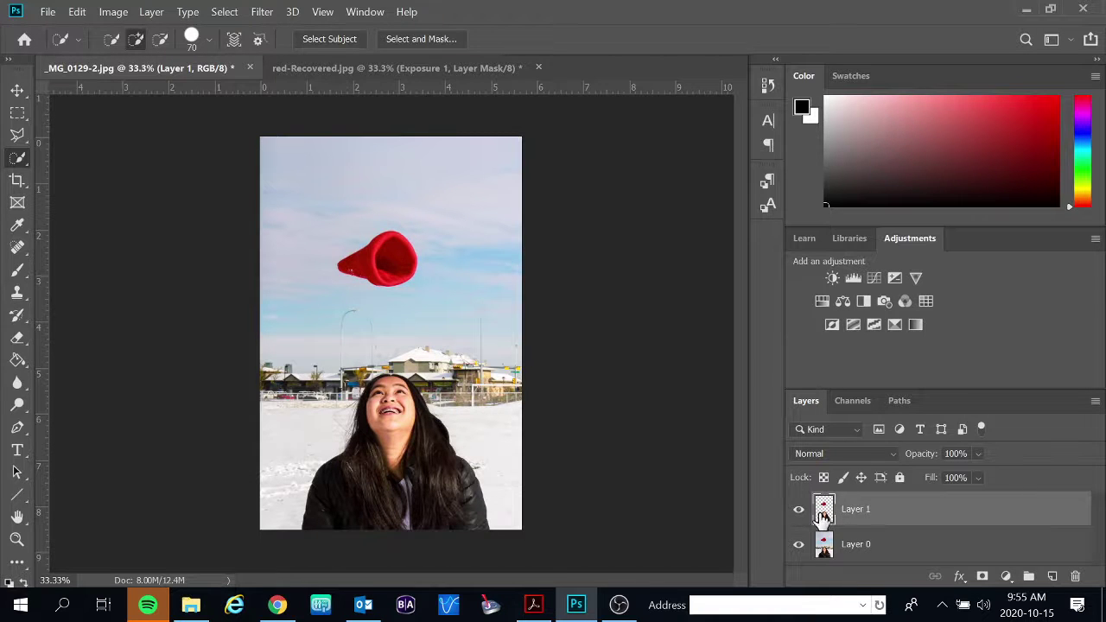
pyautogui.click(799, 544)
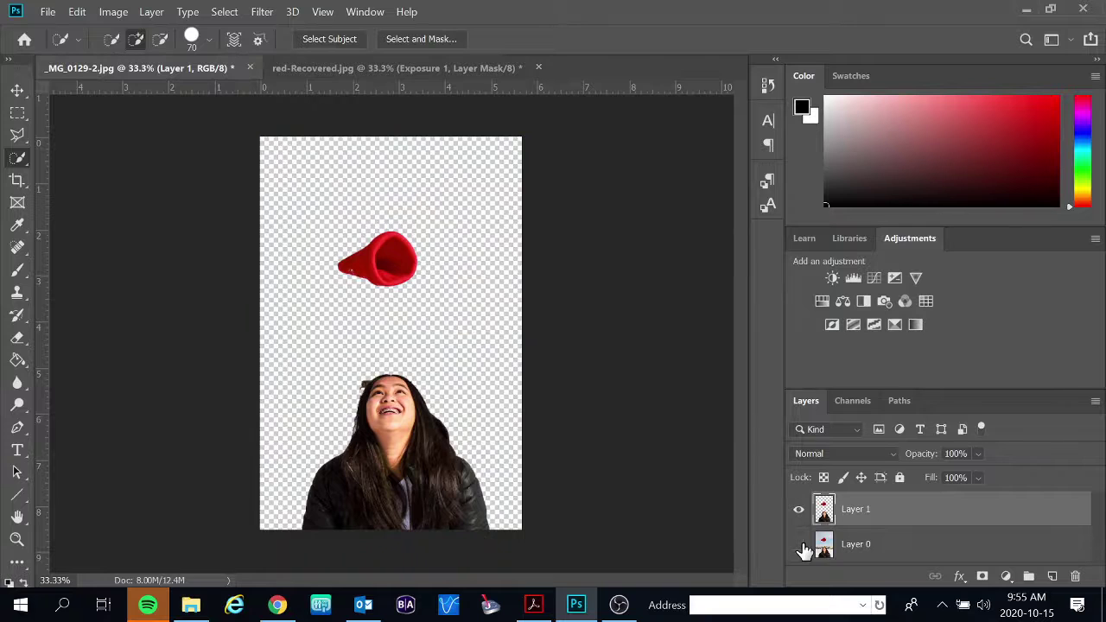
pyautogui.click(799, 545)
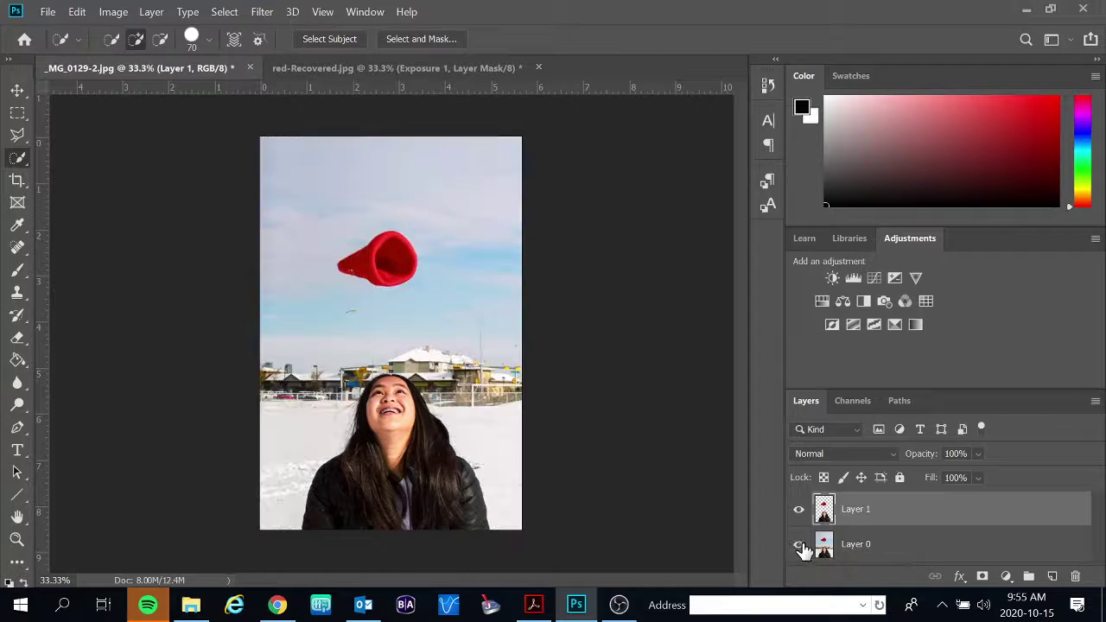
# Make Layer 0 the active layer and compare the two layers by switching each one's visibility off and back on.
pyautogui.click(851, 544)
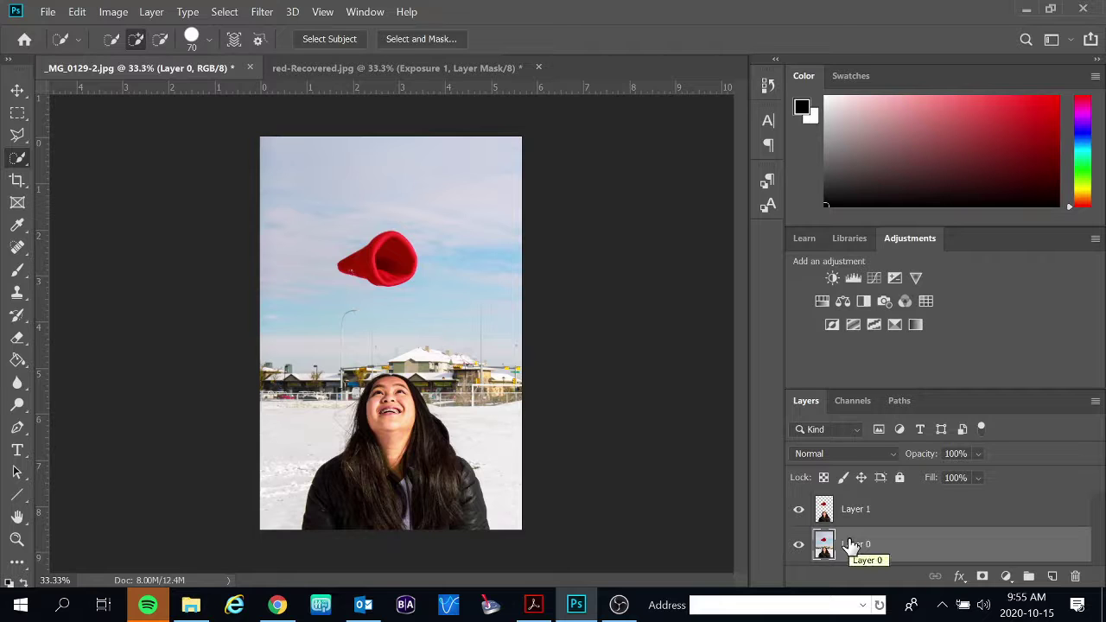
pyautogui.click(797, 512)
pyautogui.click(797, 512)
pyautogui.click(799, 544)
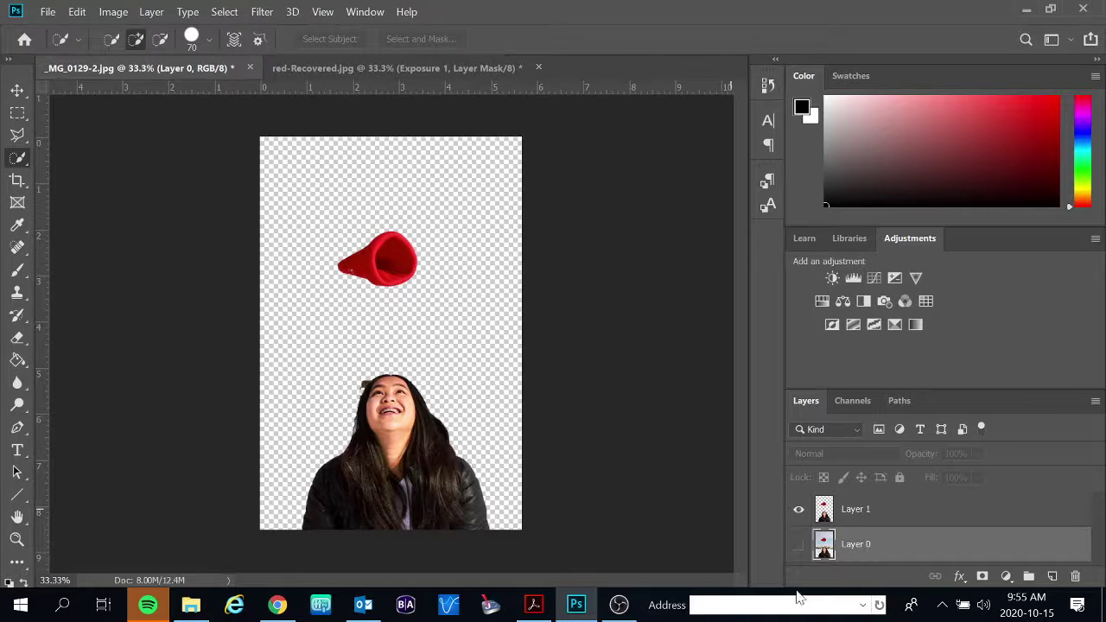
pyautogui.click(799, 544)
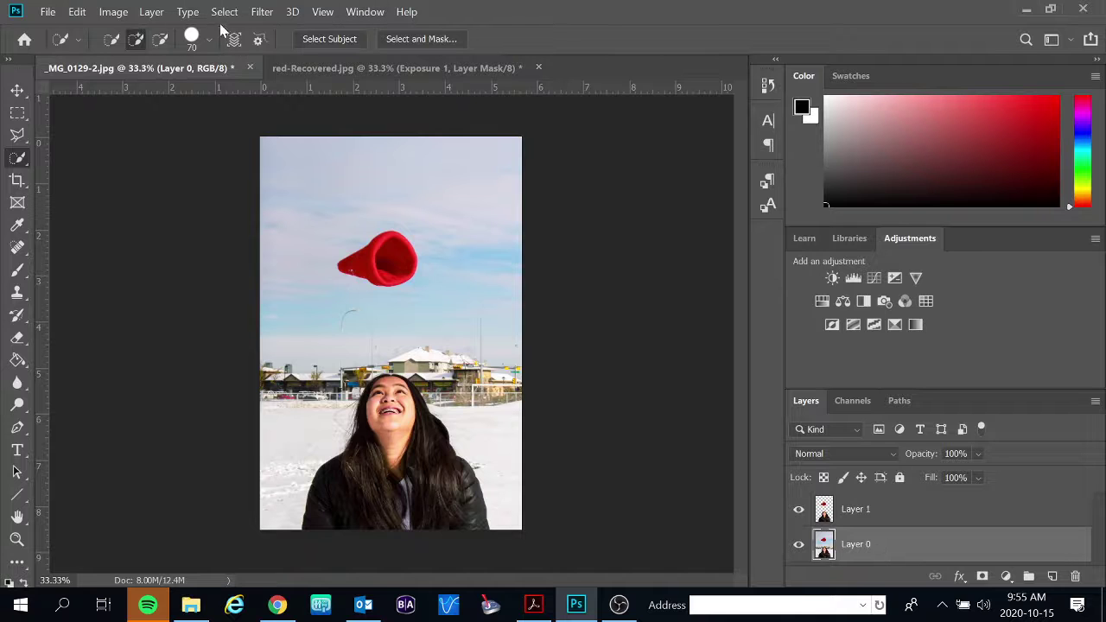
# Apply a Gaussian Blur with a radius of 4.7 pixels to Layer 0 behind the cutout.
pyautogui.click(259, 12)
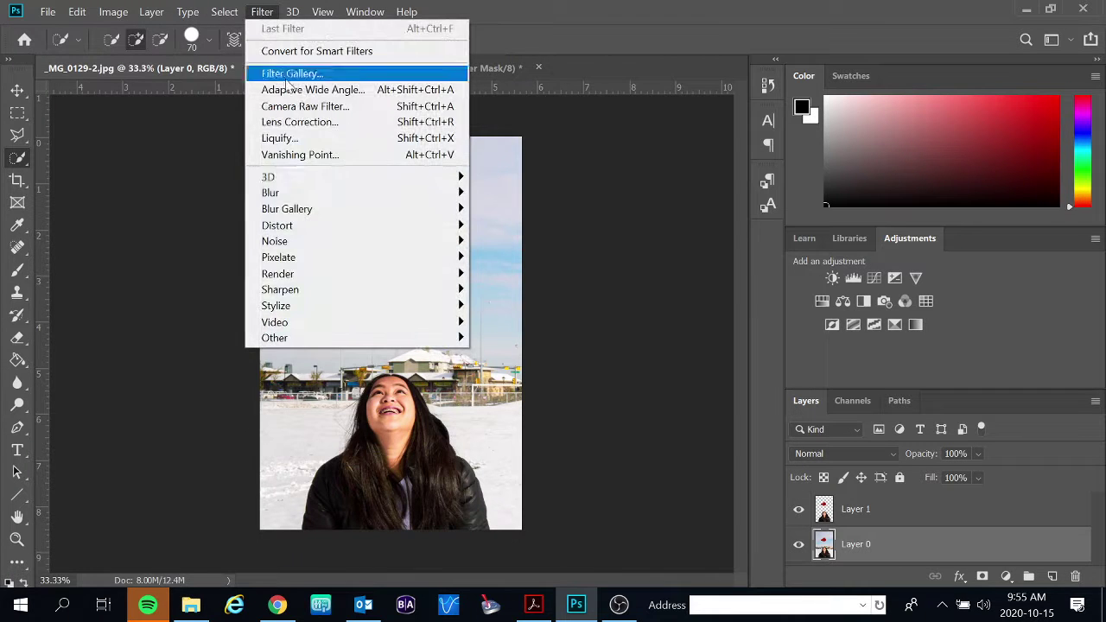
pyautogui.moveTo(342, 209)
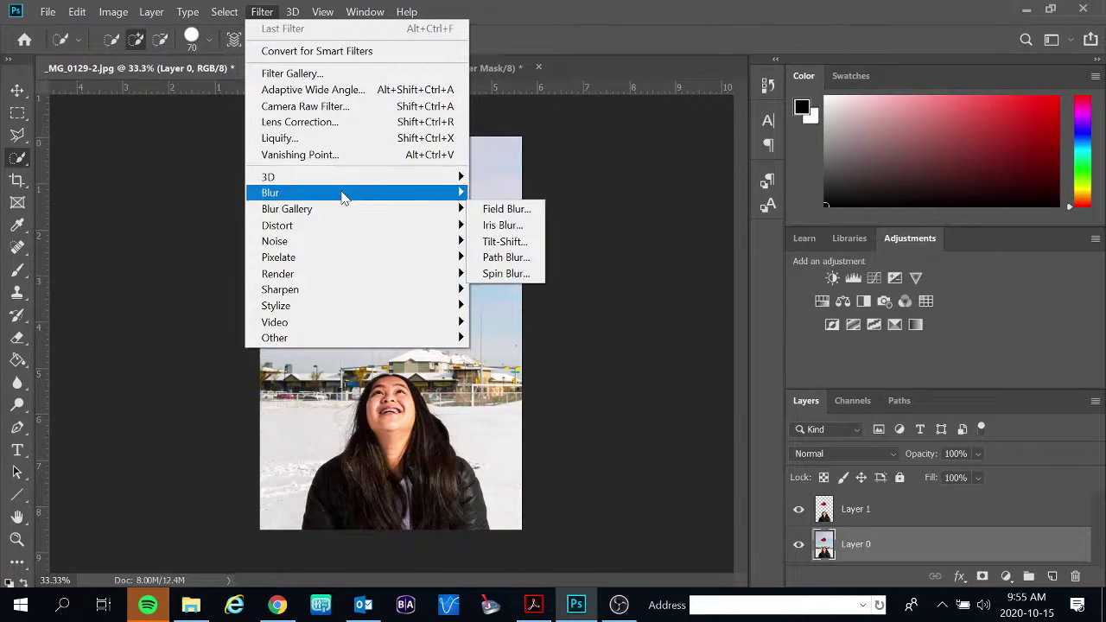
pyautogui.click(499, 258)
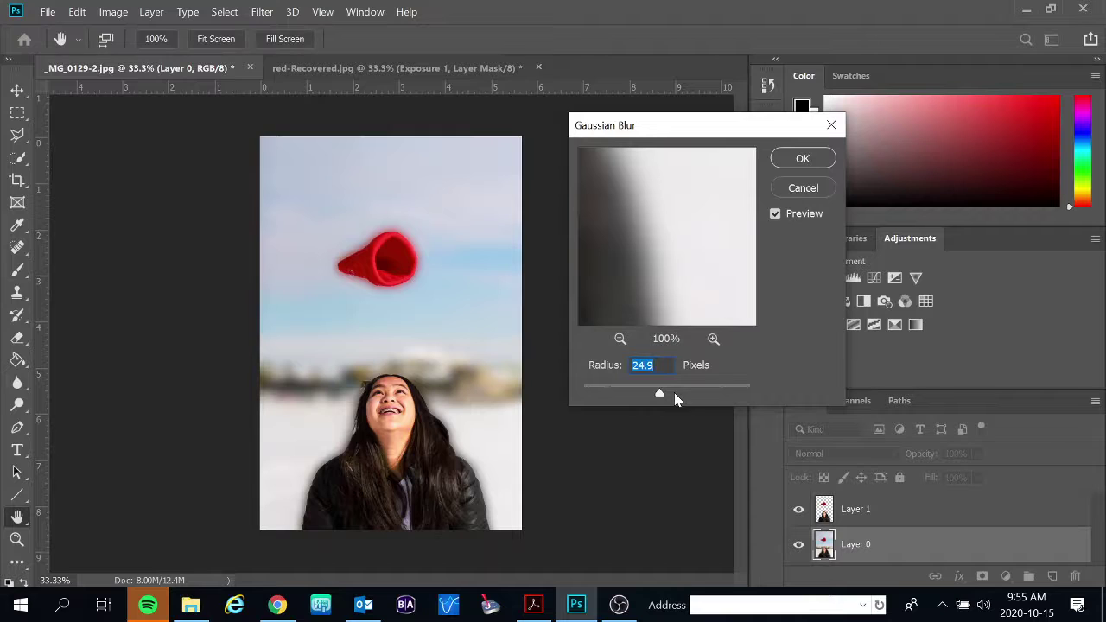
pyautogui.moveTo(660, 393); pyautogui.dragTo(603, 402)
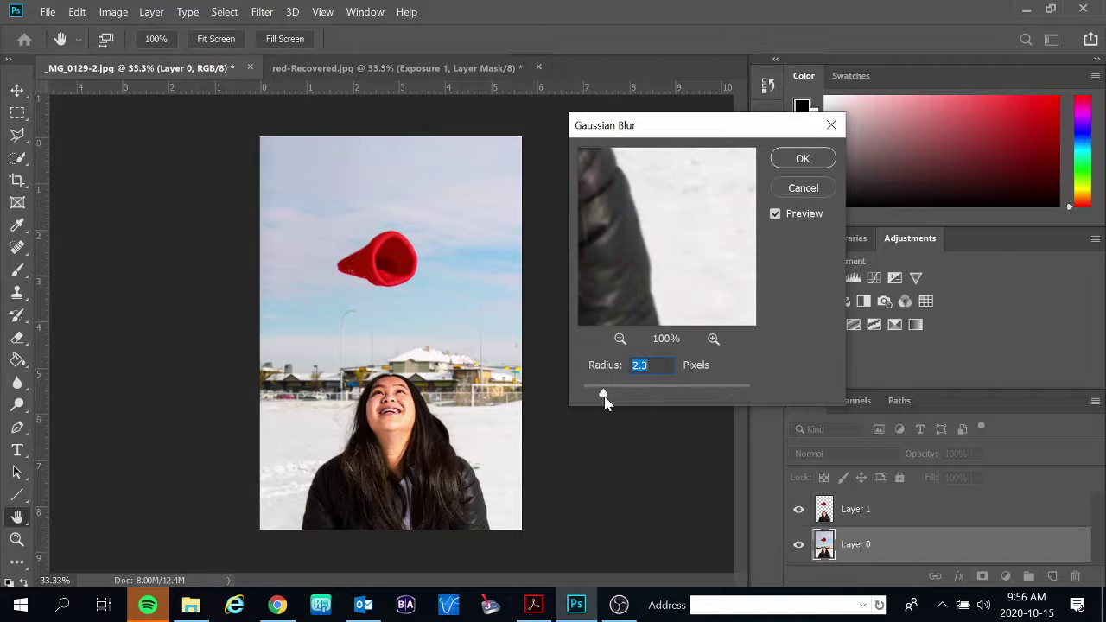
pyautogui.moveTo(603, 400); pyautogui.dragTo(635, 397)
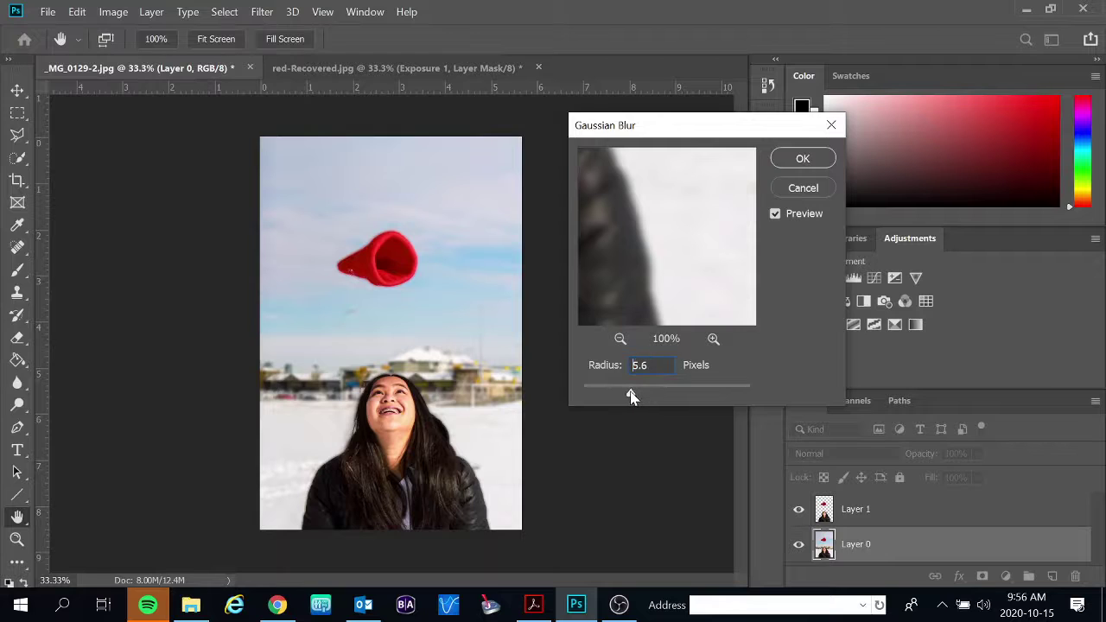
pyautogui.click(627, 396)
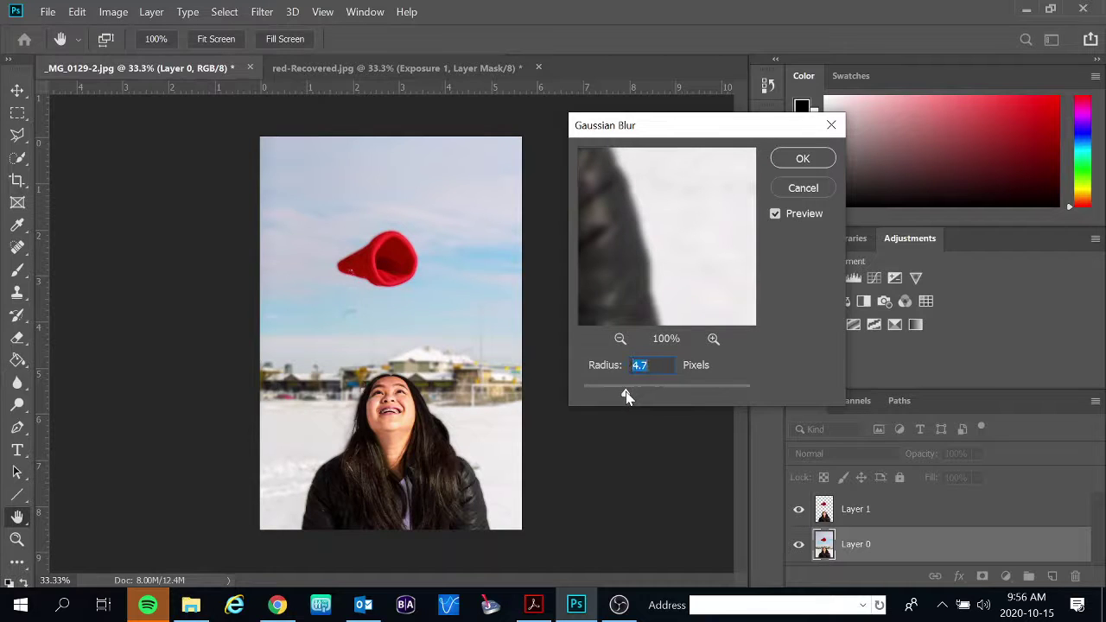
pyautogui.click(818, 159)
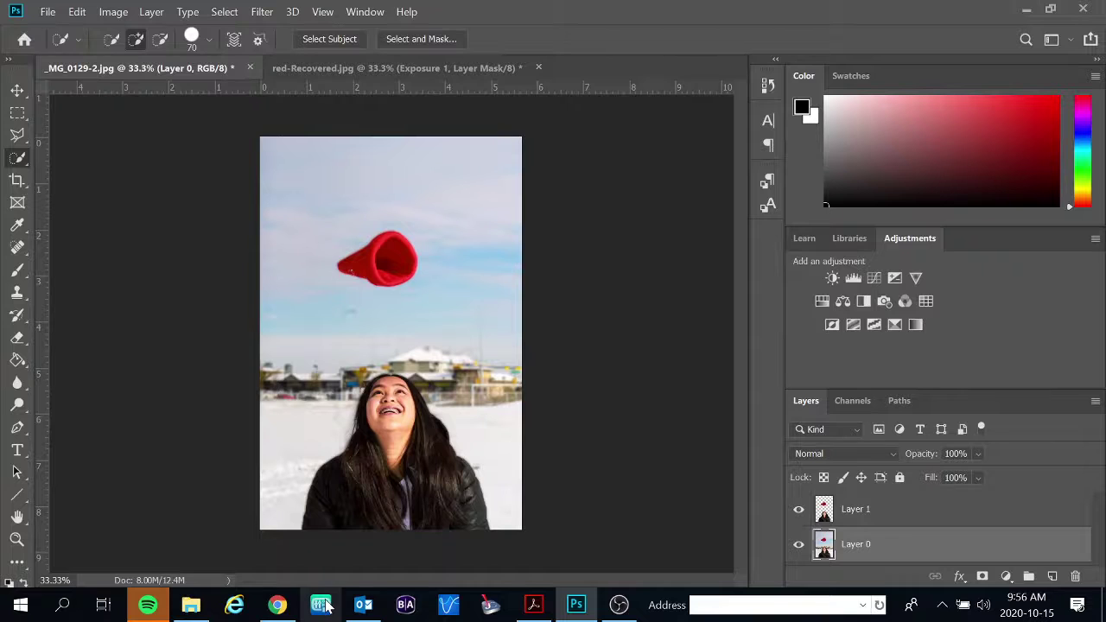
# Switch to the Downloads folder in File Explorer and examine the camera and exposure details in the properties of _MG_0129-2.jpg.
pyautogui.moveTo(210, 609)
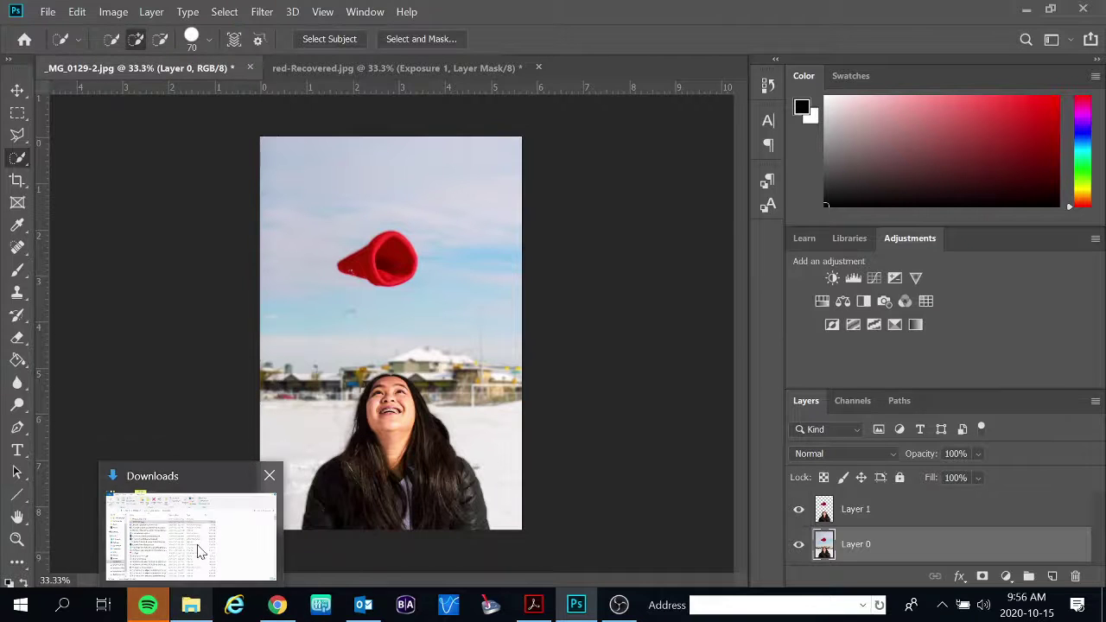
pyautogui.click(200, 546)
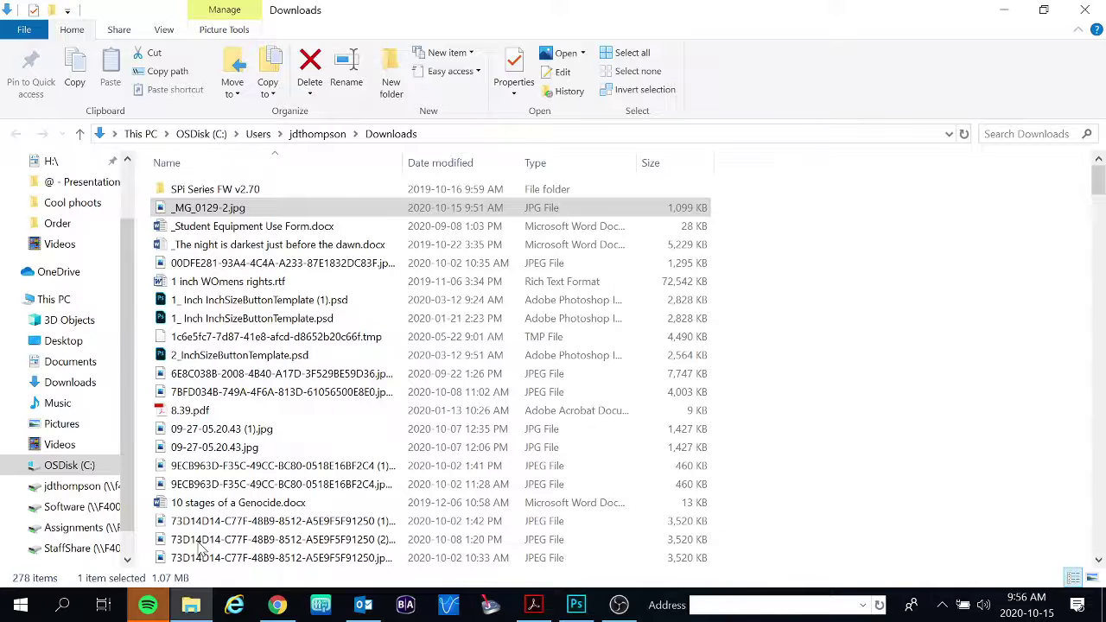
pyautogui.rightClick(266, 214)
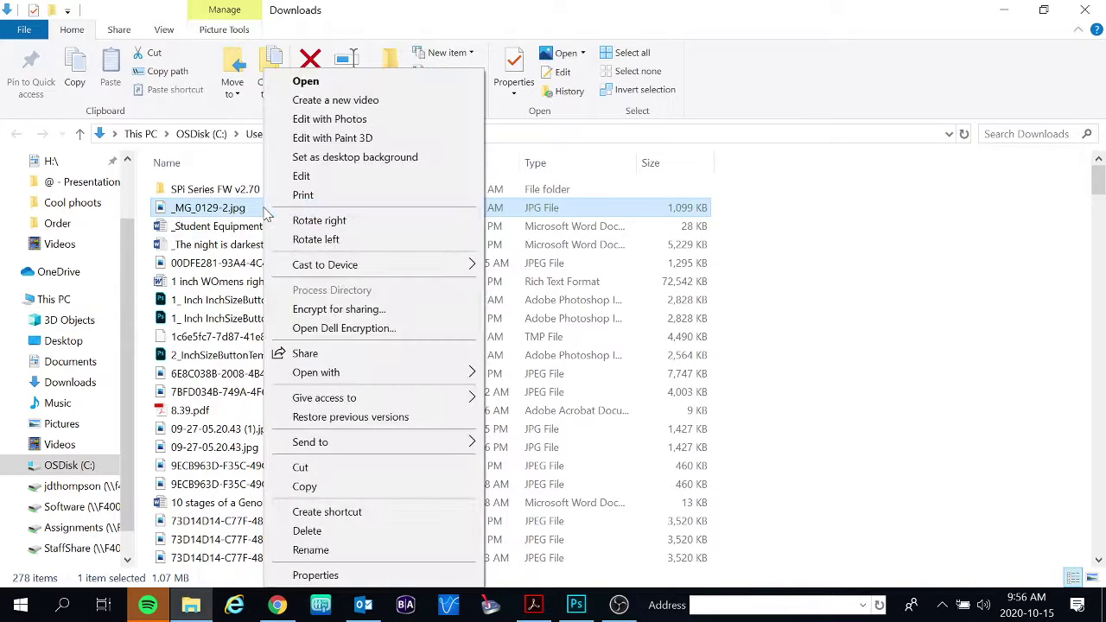
pyautogui.click(311, 574)
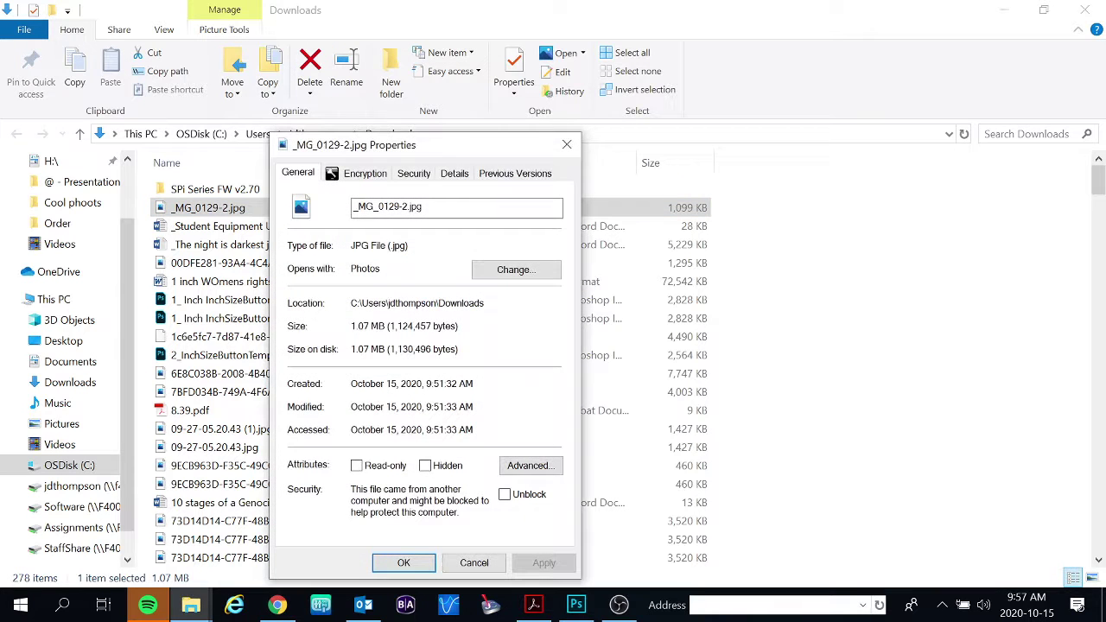
pyautogui.click(455, 173)
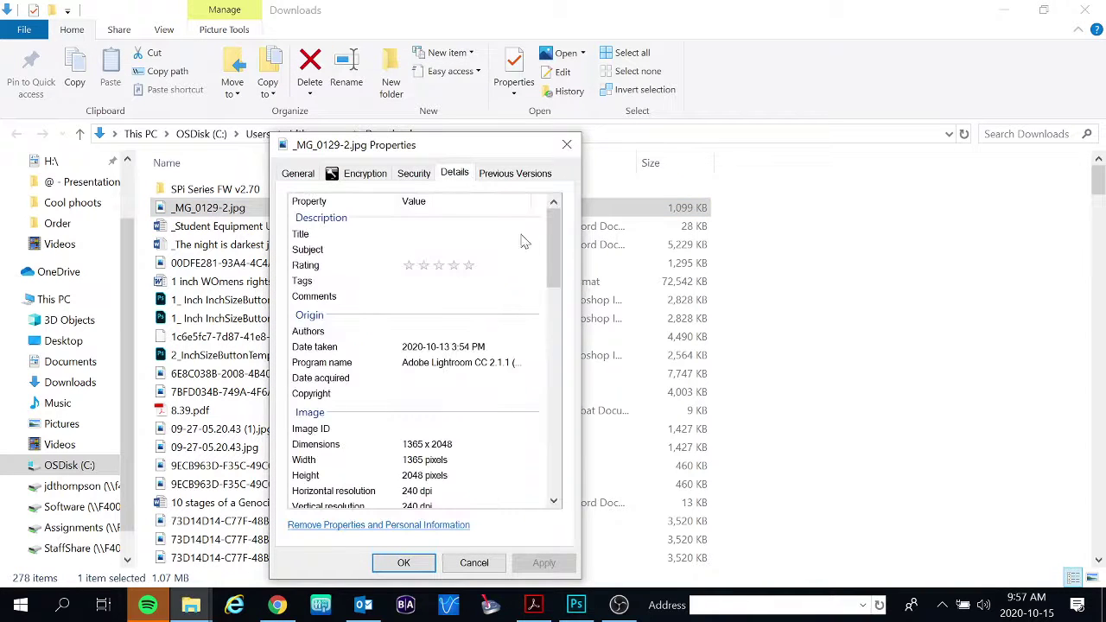
pyautogui.moveTo(549, 223); pyautogui.dragTo(557, 316)
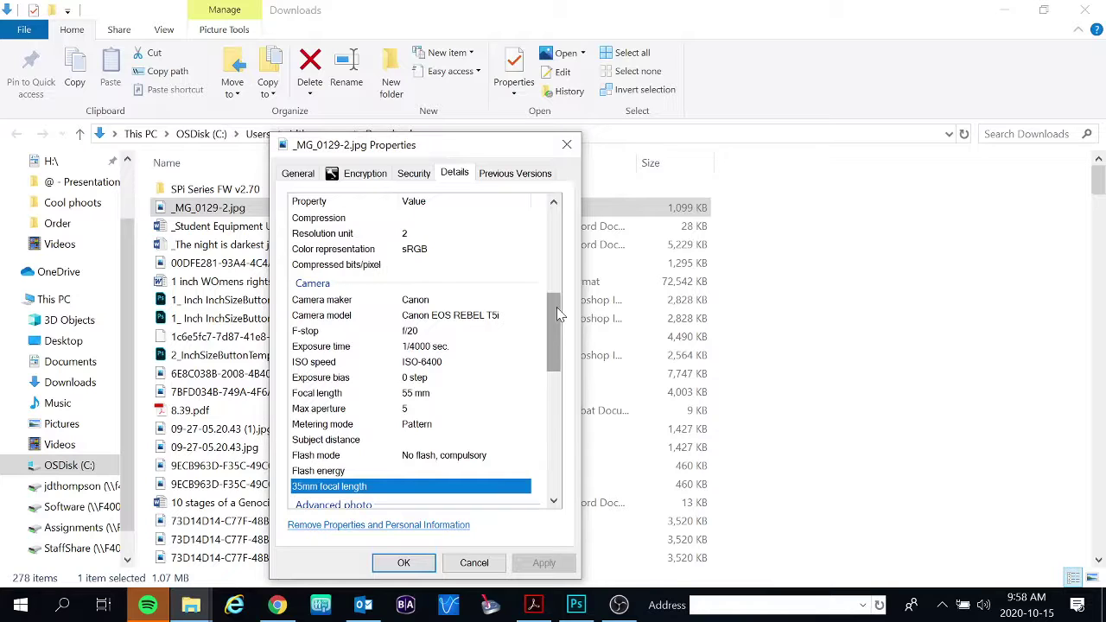
pyautogui.moveTo(557, 316); pyautogui.dragTo(557, 386)
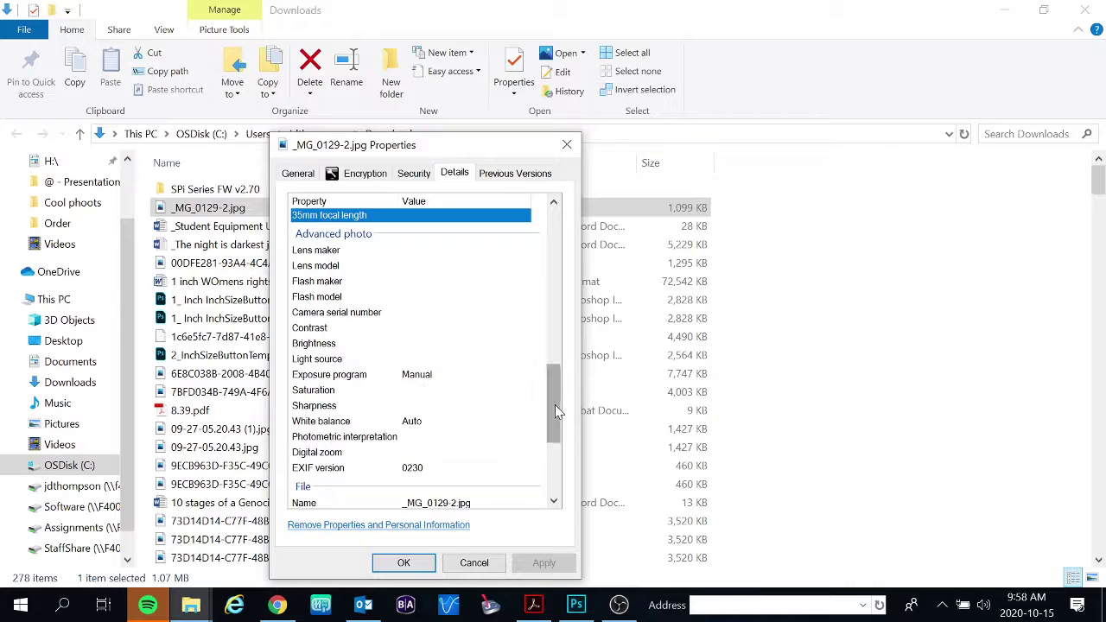
pyautogui.moveTo(554, 403); pyautogui.dragTo(568, 320)
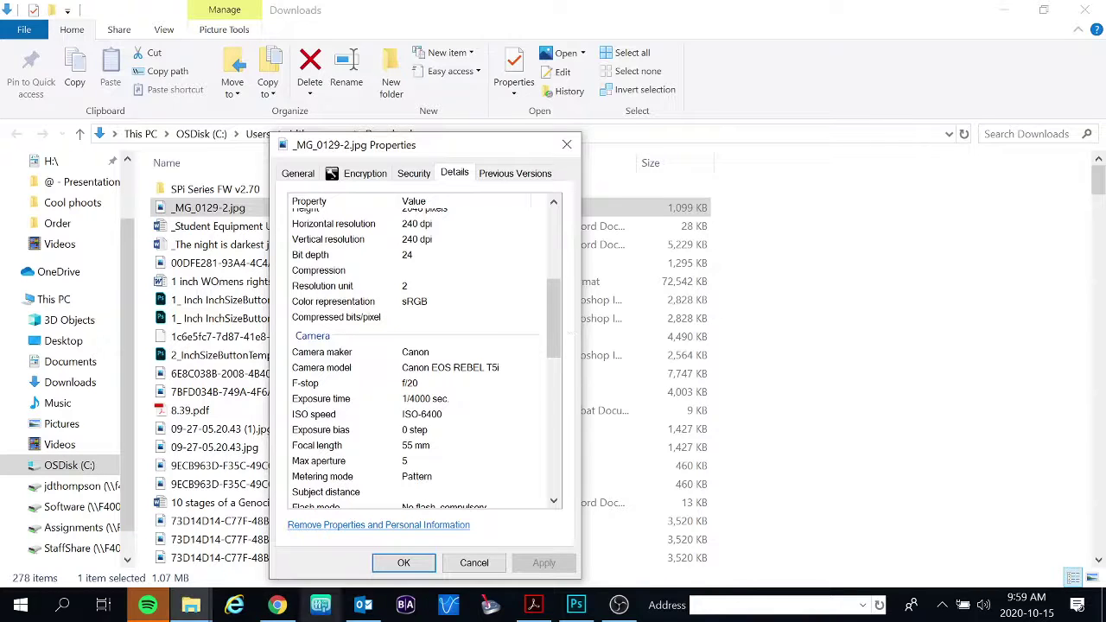
# Switch back to Photoshop and compare the blurred photo with Layer 1 hidden and shown.
pyautogui.click(577, 605)
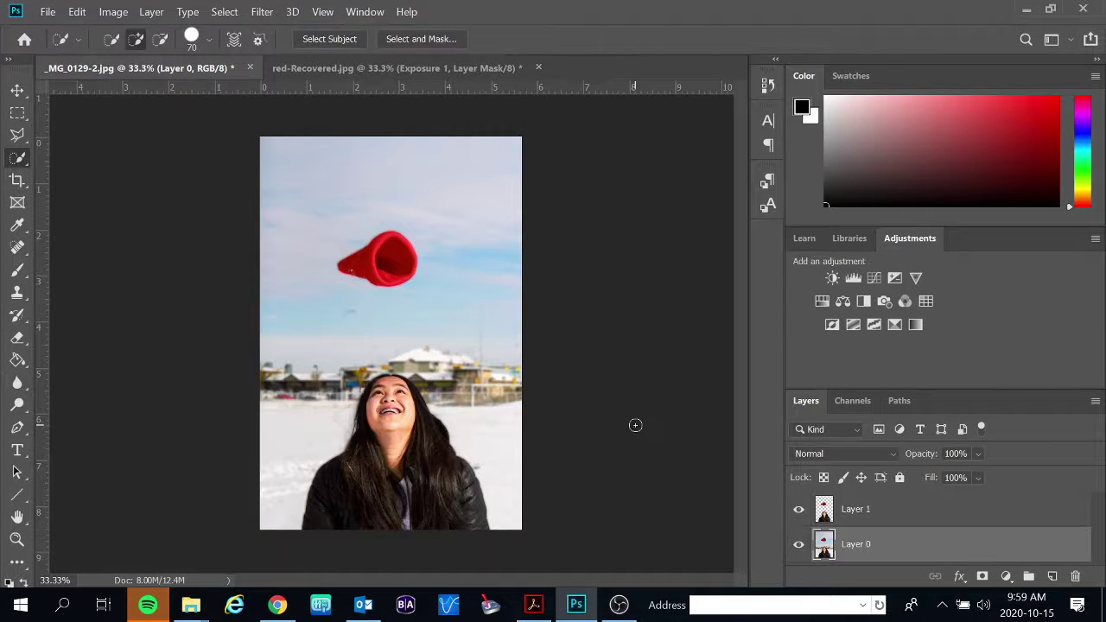
pyautogui.click(798, 510)
pyautogui.click(798, 510)
# Open Gaussian Blur for Layer 0 again, preview radii of 19.4, 8.8 and 12.5 pixels, and set the radius to 4.1 pixels.
pyautogui.click(263, 13)
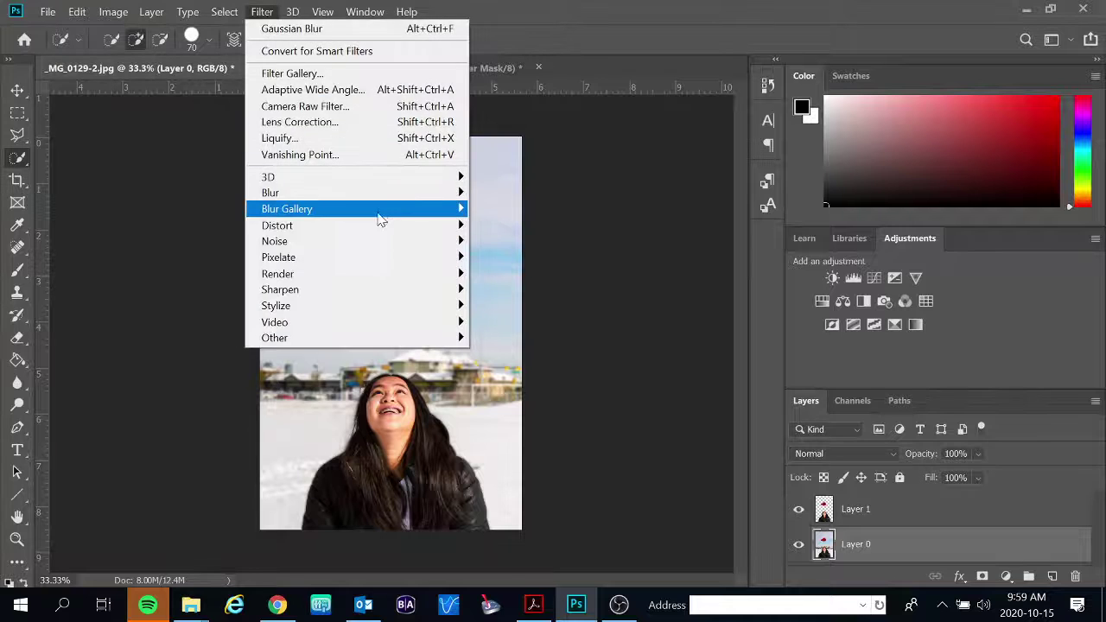
pyautogui.moveTo(379, 221)
pyautogui.moveTo(371, 195)
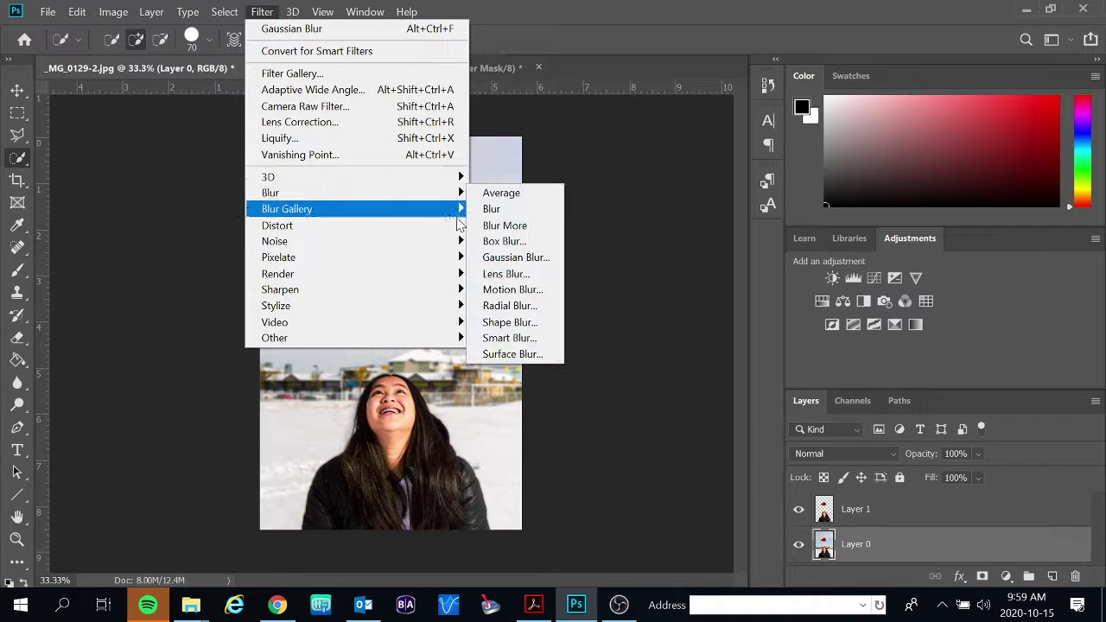
pyautogui.click(516, 258)
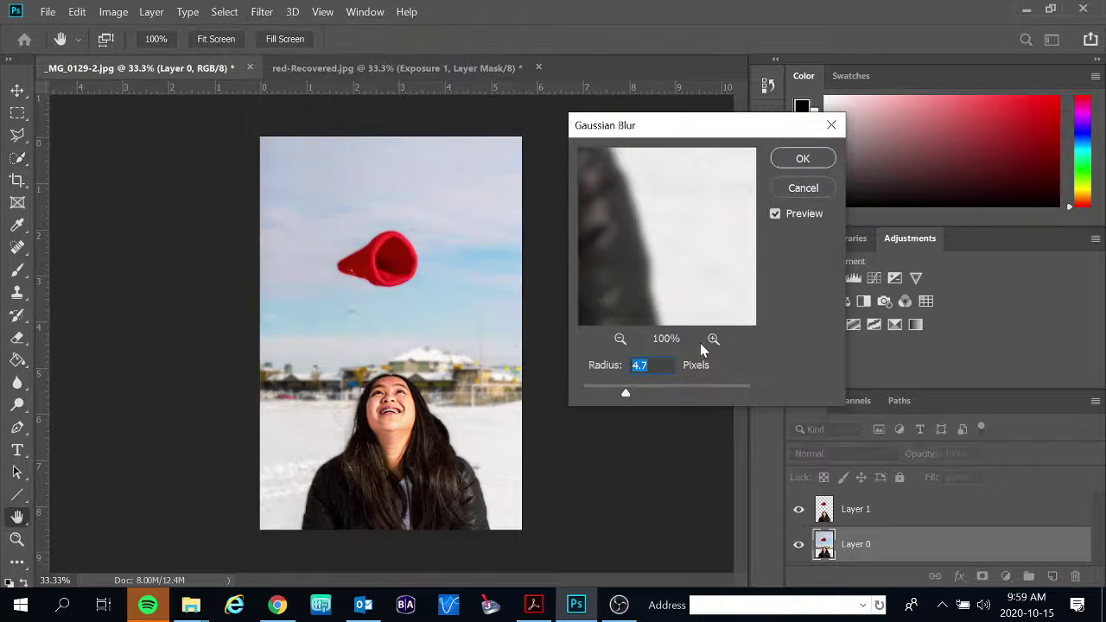
pyautogui.click(657, 388)
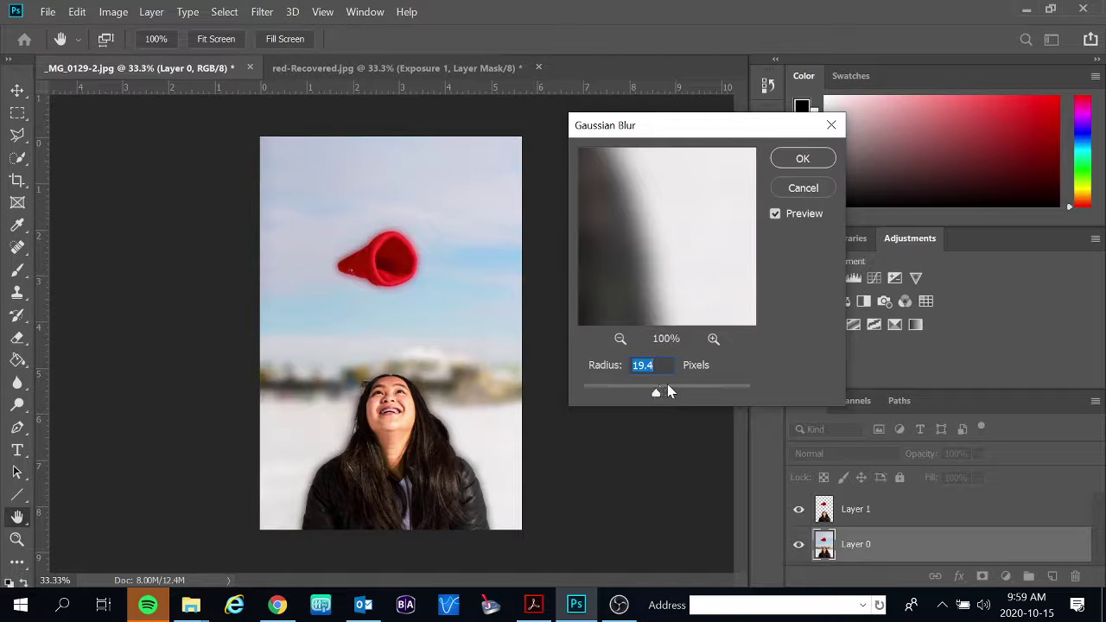
pyautogui.moveTo(654, 387); pyautogui.dragTo(643, 389)
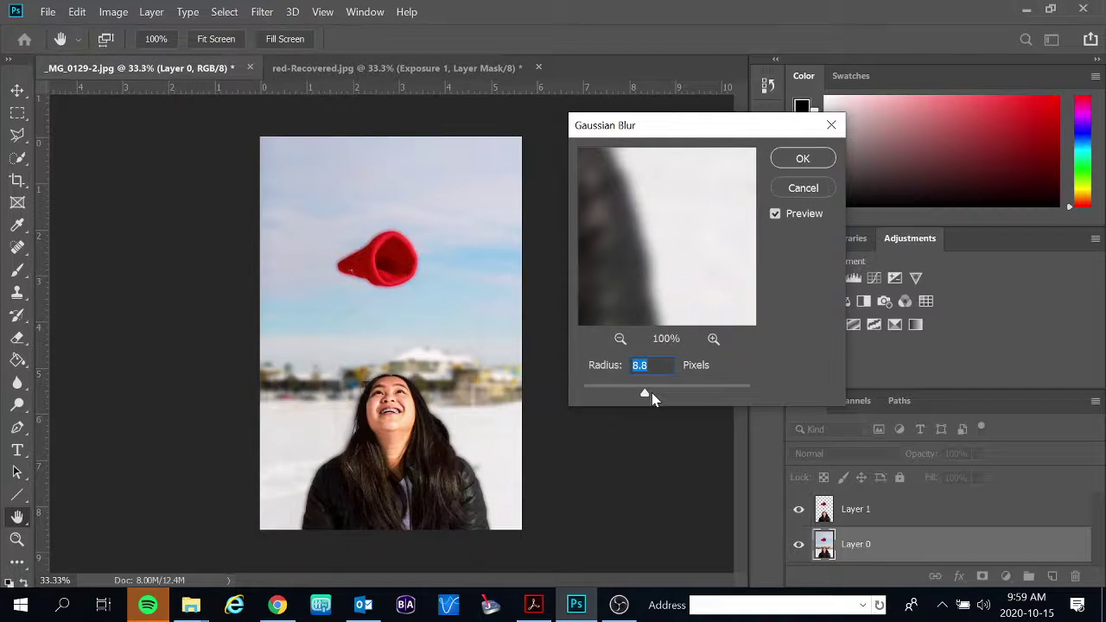
pyautogui.click(652, 392)
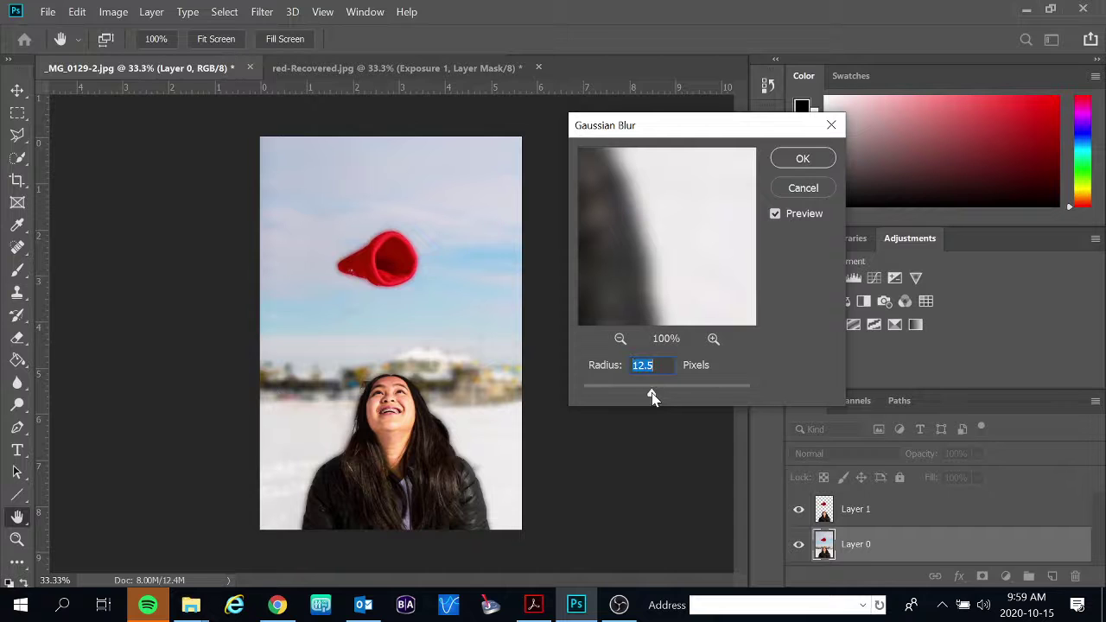
pyautogui.moveTo(651, 396); pyautogui.dragTo(620, 392)
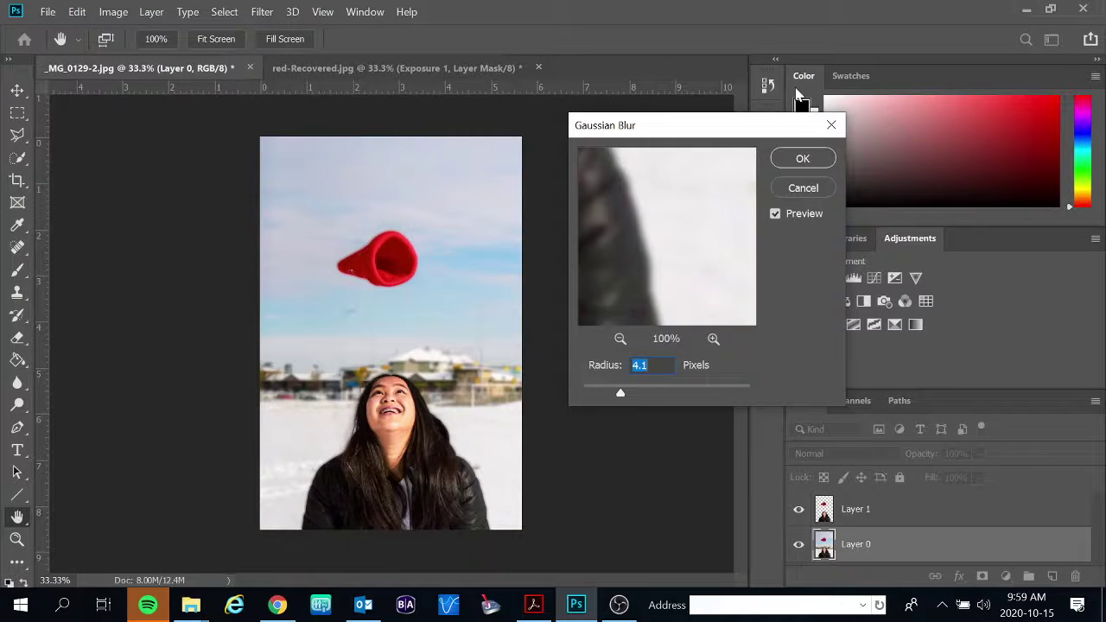
pyautogui.hotkey('alt', 'Tab')
pyautogui.hotkey('alt', 'Tab')
pyautogui.hotkey('alt', 'Tab')
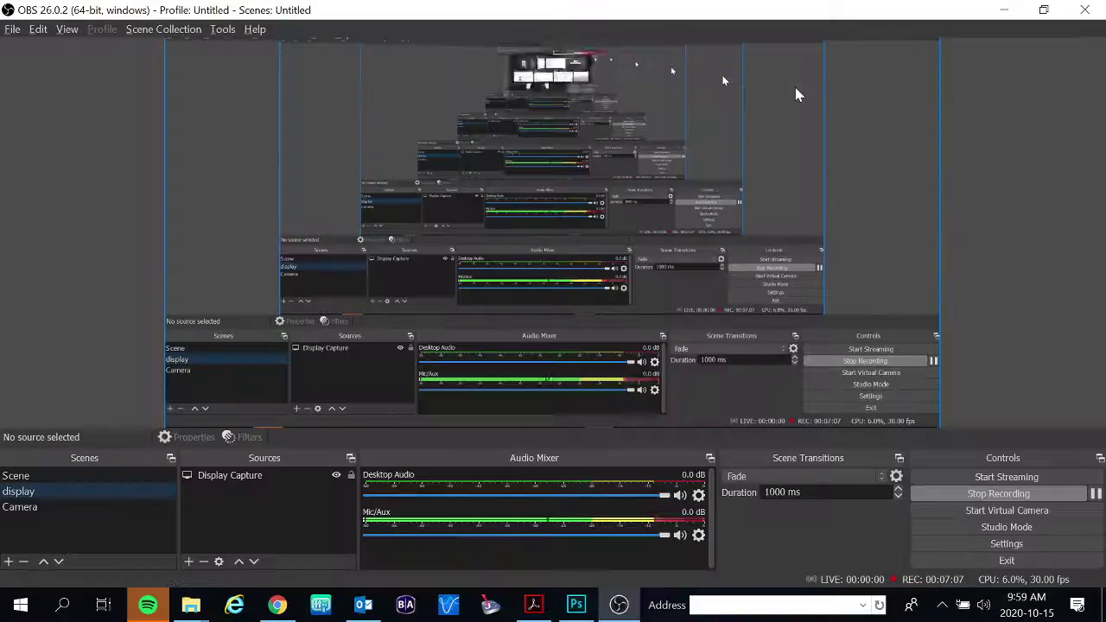